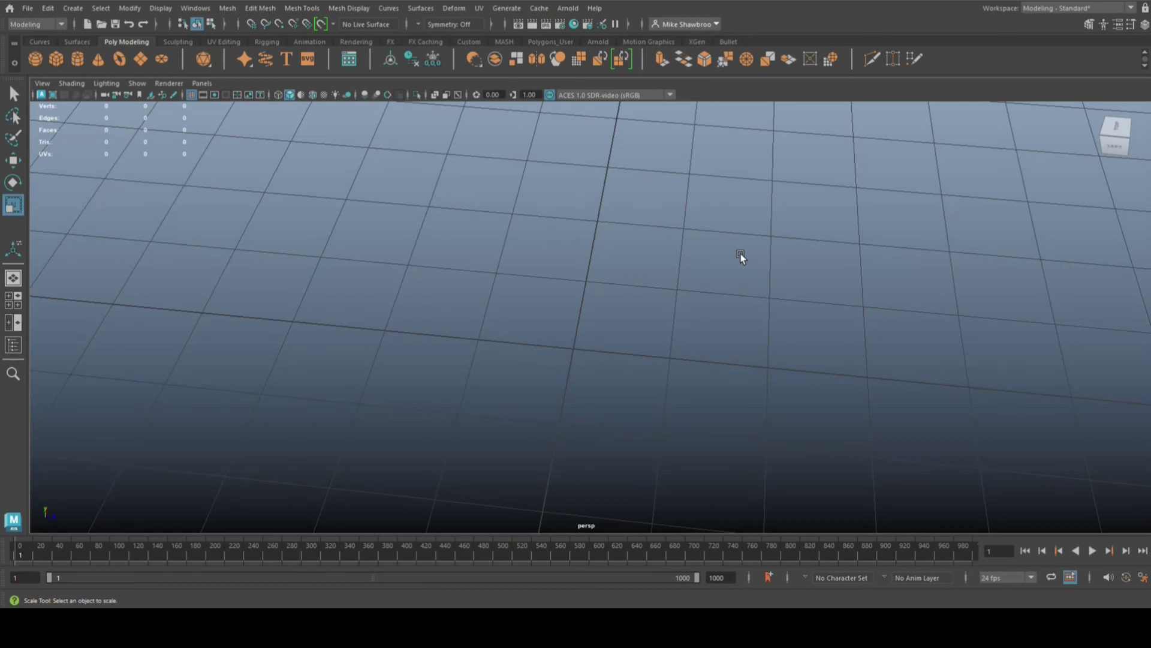
# - Create a polygon plane at the origin and bring it into view
pyautogui.scroll(-5, 507, 319)
pyautogui.moveTo(508, 327)
pyautogui.keyDown('alt'); pyautogui.mouseDown()
pyautogui.moveTo(547, 331)
pyautogui.moveTo(505, 323)
pyautogui.moveTo(519, 325)
pyautogui.mouseUp(); pyautogui.keyUp('alt')
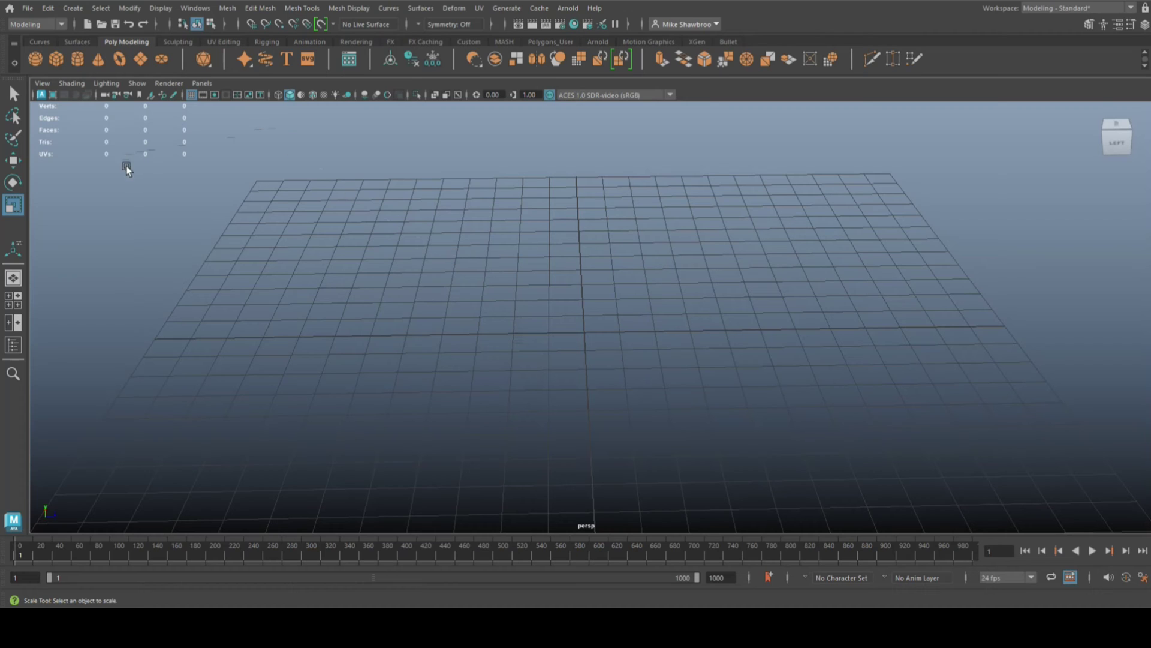
pyautogui.click(141, 59)
pyautogui.keyDown('alt'); pyautogui.moveTo(497, 334); pyautogui.dragTo(829, 422, button='right'); pyautogui.keyUp('alt')
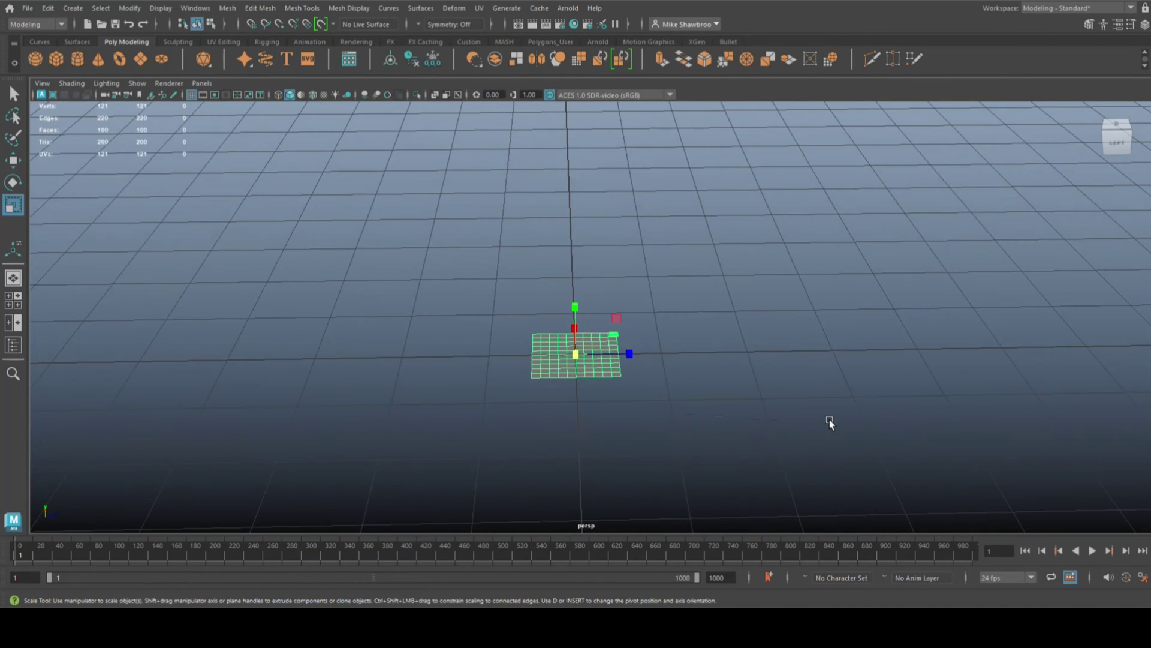
# - Set the plane's width and height subdivisions to 1 in the Attribute Editor
pyautogui.hotkey('ctrl', 'a')
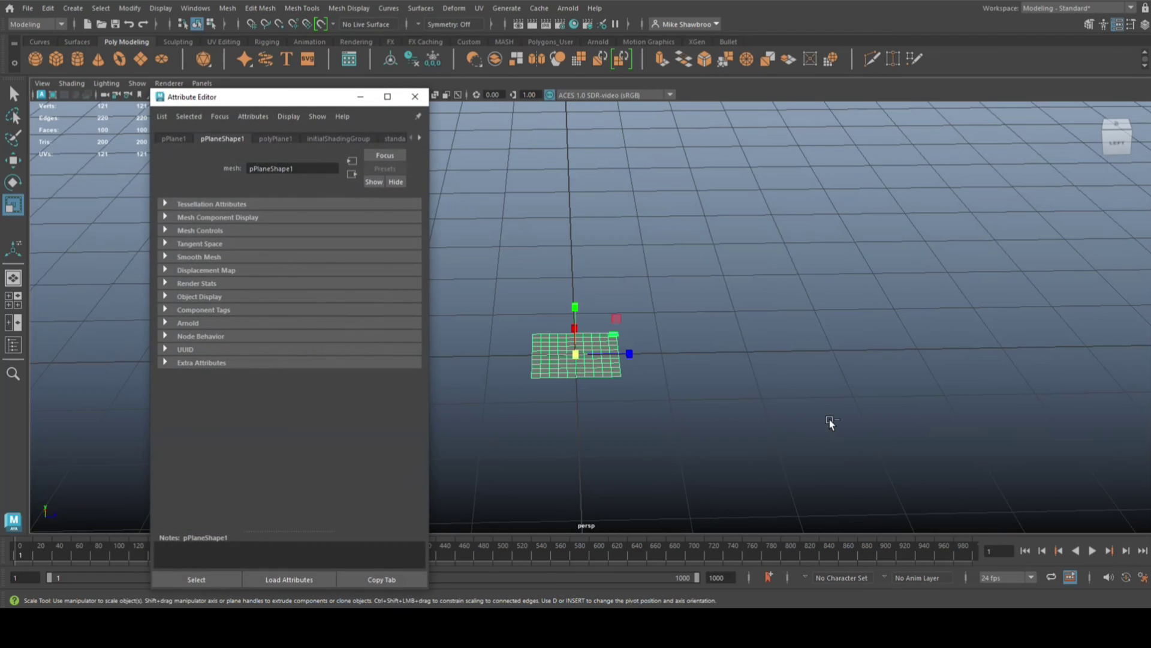
pyautogui.click(275, 138)
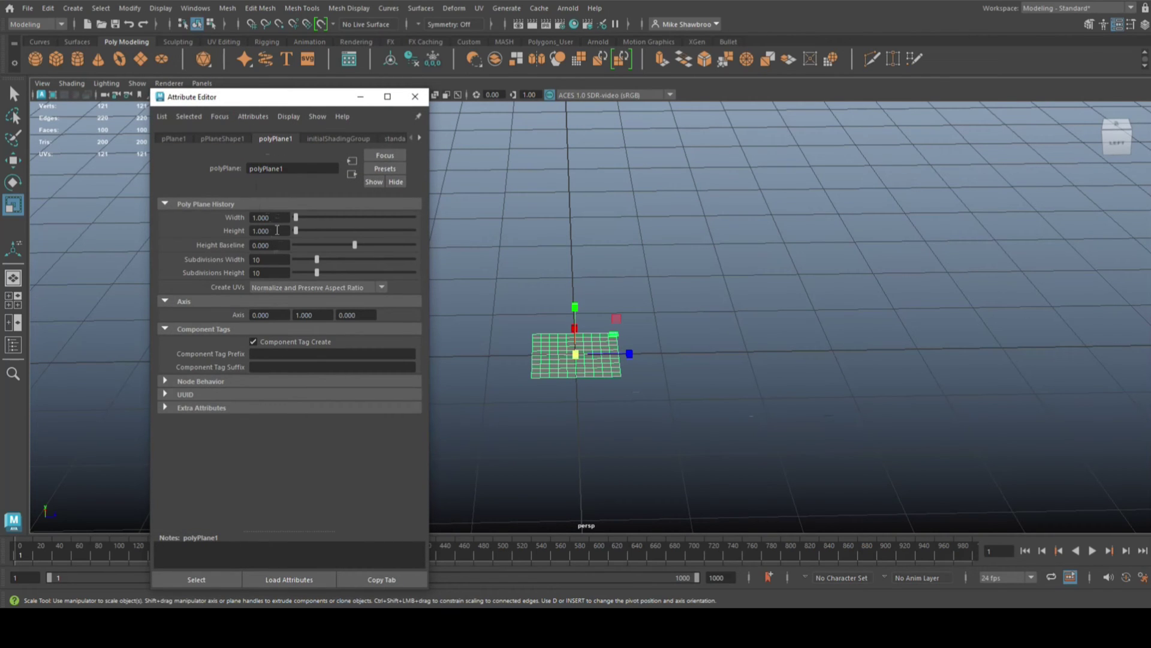
pyautogui.doubleClick(271, 258)
pyautogui.doubleClick(256, 273)
pyautogui.write('1')
pyautogui.press('Return')
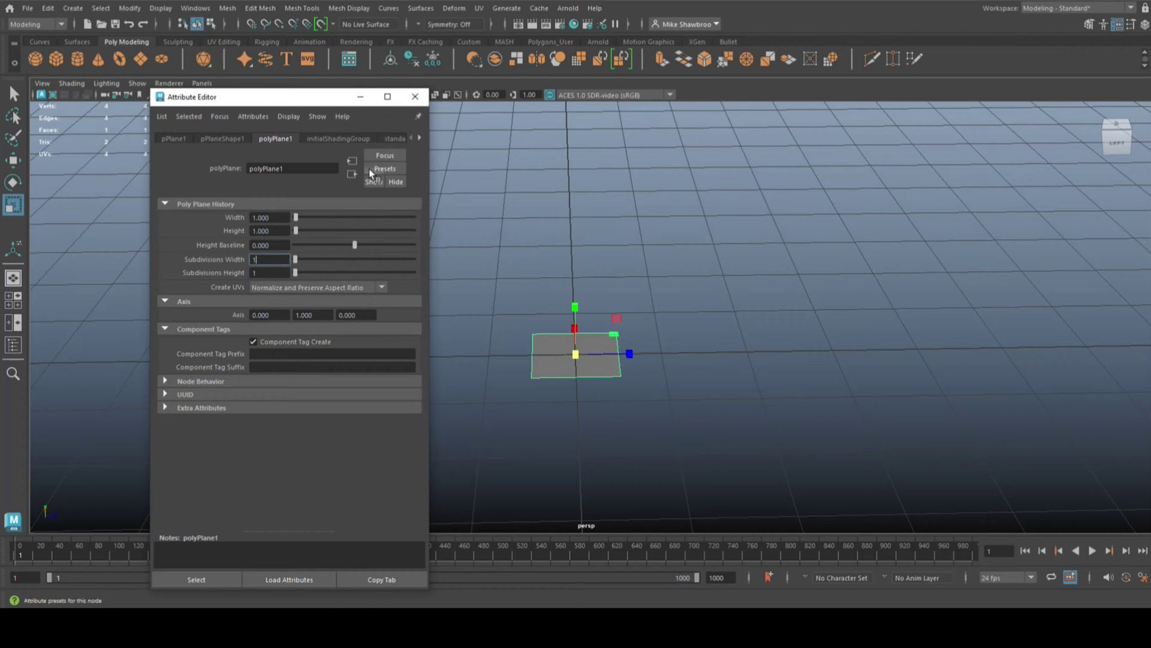
pyautogui.click(415, 96)
# - Maximize the top view and select the plane
pyautogui.click(567, 325)
pyautogui.press('space')
pyautogui.press('space')
pyautogui.click(494, 258)
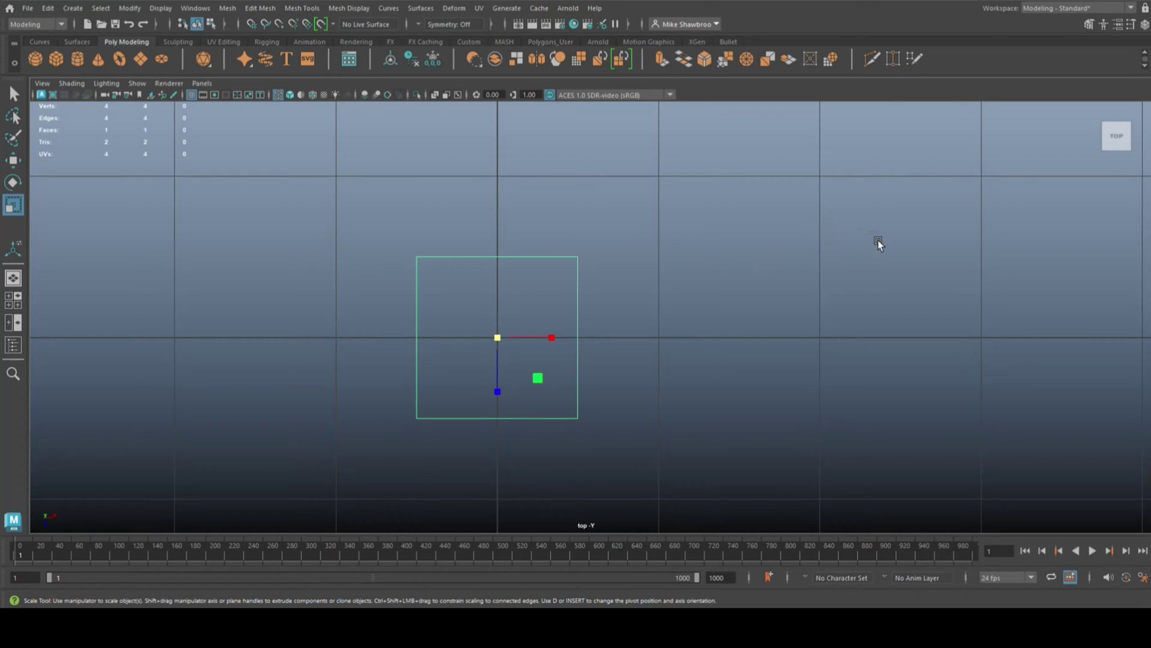
# - Insert vertical and horizontal centre edge loops through the plane
pyautogui.hotkey('ctrl', 'shift', 'e')
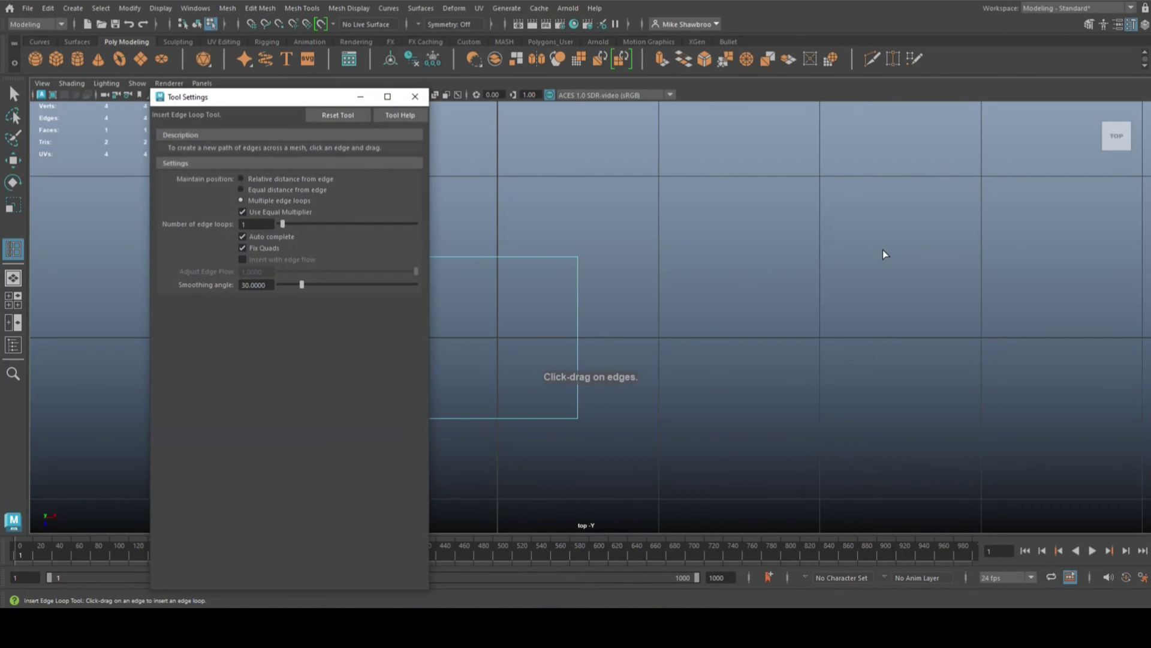
pyautogui.click(497, 258)
pyautogui.click(578, 337)
pyautogui.click(415, 97)
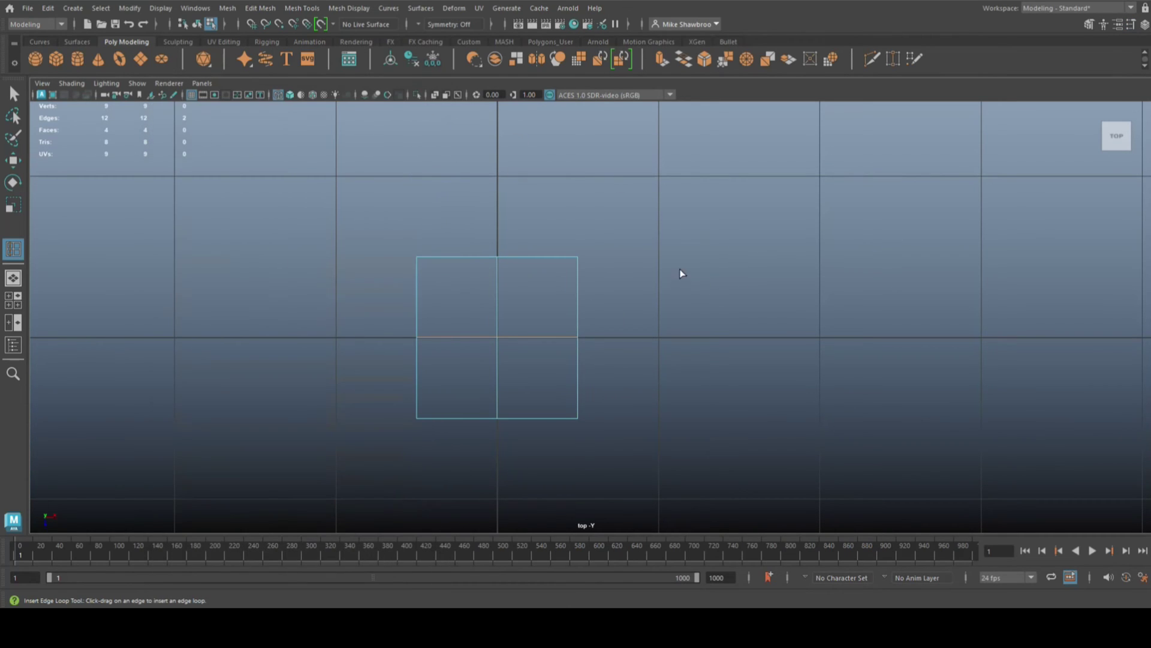
pyautogui.press('q')
# - Try scaling the middle vertices outward into an octagon, then undo it
pyautogui.moveTo(508, 212); pyautogui.dragTo(455, 213, button='right')
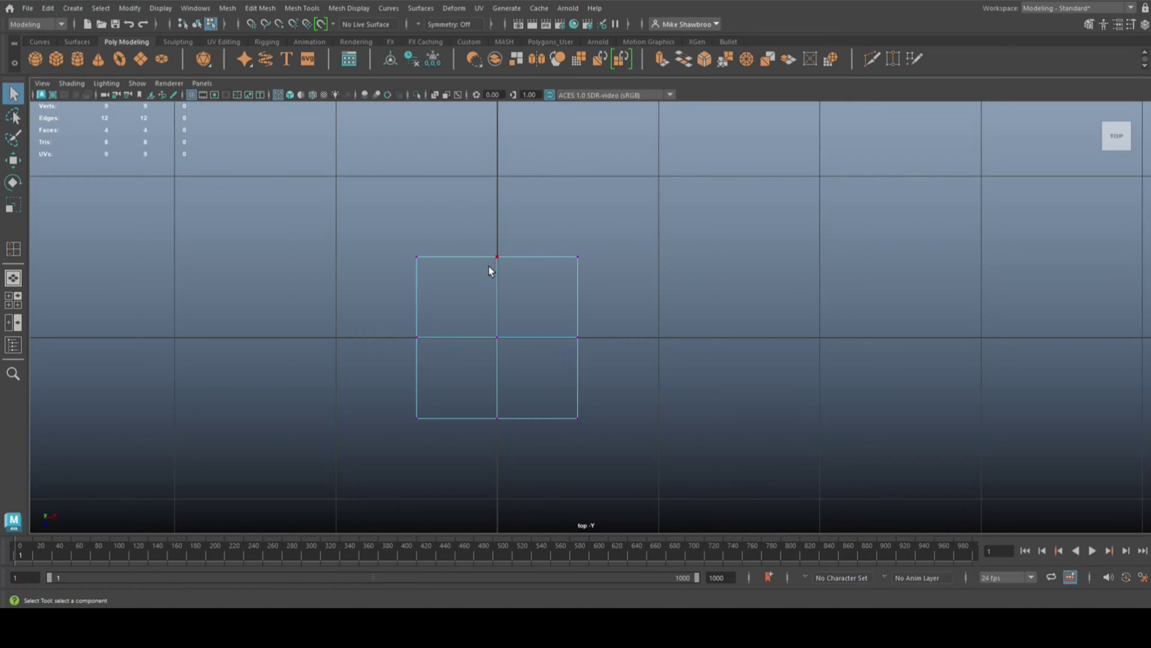
pyautogui.moveTo(474, 227); pyautogui.dragTo(525, 448)
pyautogui.keyDown('shift'); pyautogui.click(416, 337); pyautogui.keyUp('shift')
pyautogui.press('r')
pyautogui.moveTo(497, 337); pyautogui.dragTo(546, 348)
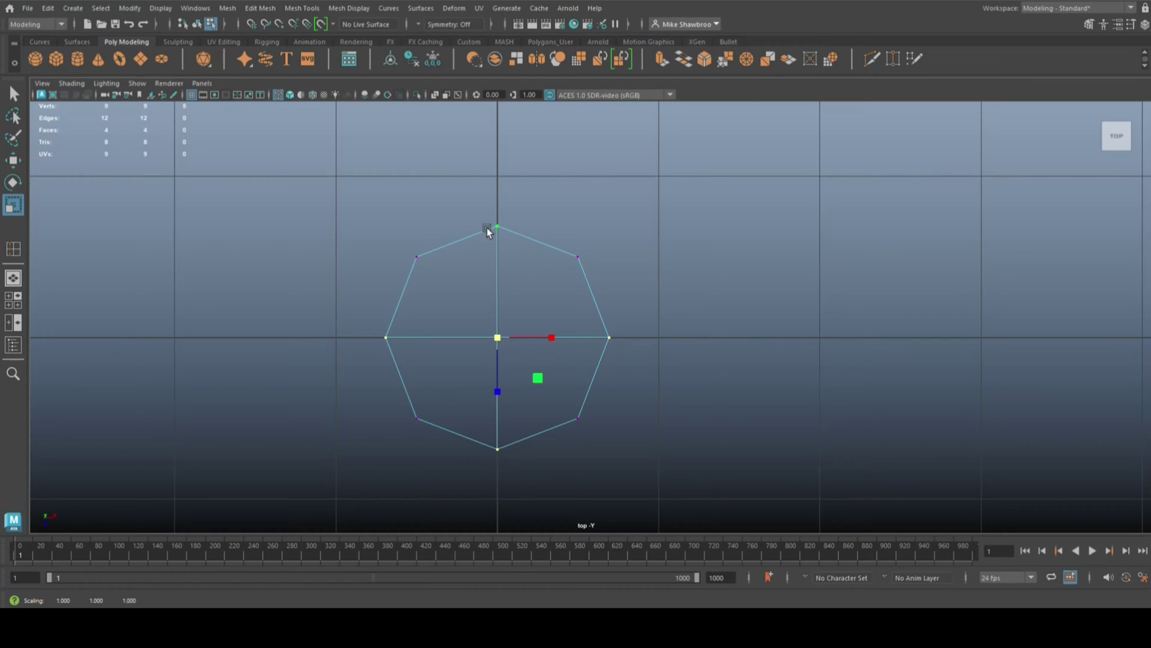
pyautogui.hotkey('ctrl', 'z')
# - Add two more vertical and two more horizontal edge loops for a 4x4 grid
pyautogui.hotkey('ctrl', 'shift', 'x')
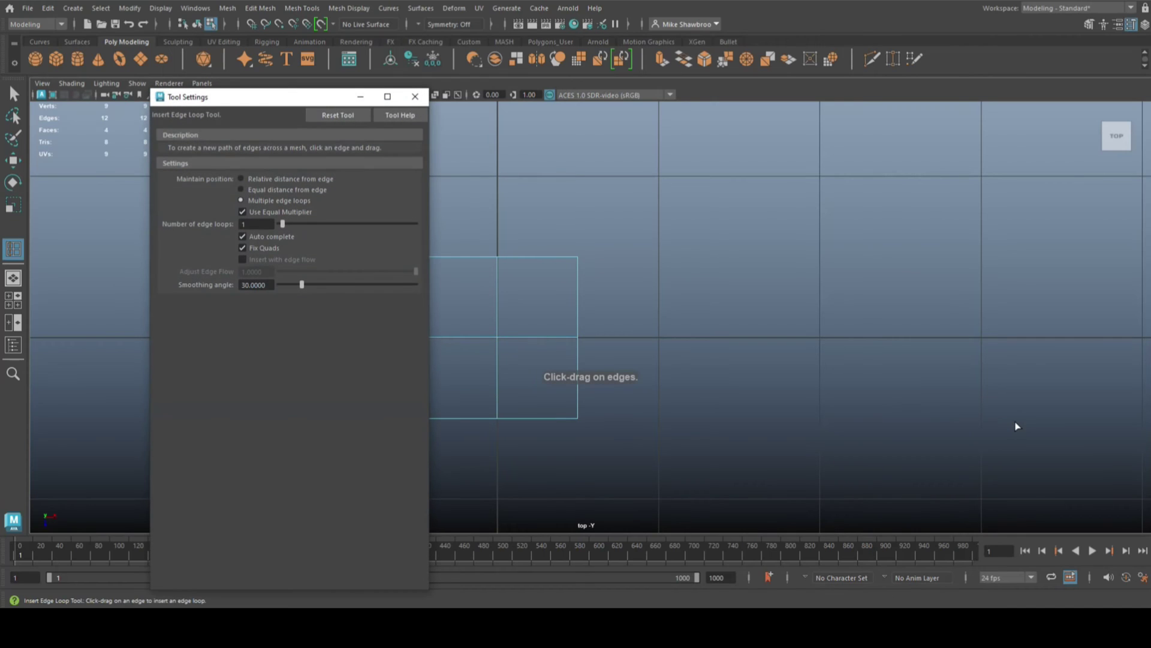
pyautogui.click(538, 256)
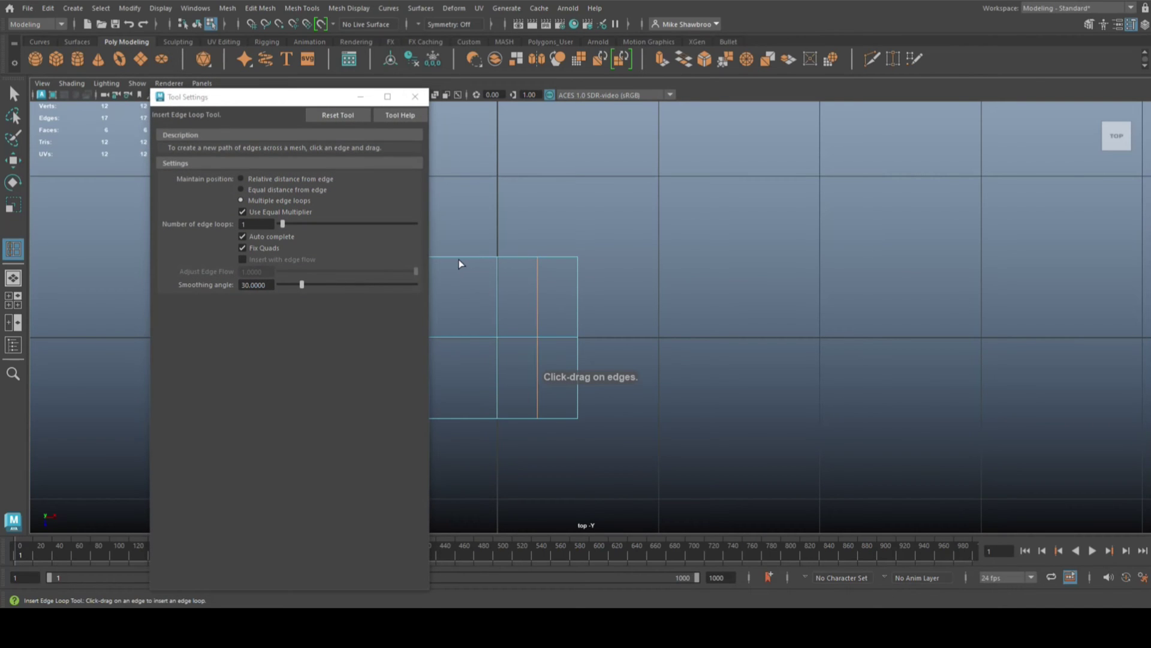
pyautogui.click(456, 257)
pyautogui.click(578, 298)
pyautogui.click(579, 379)
pyautogui.click(415, 96)
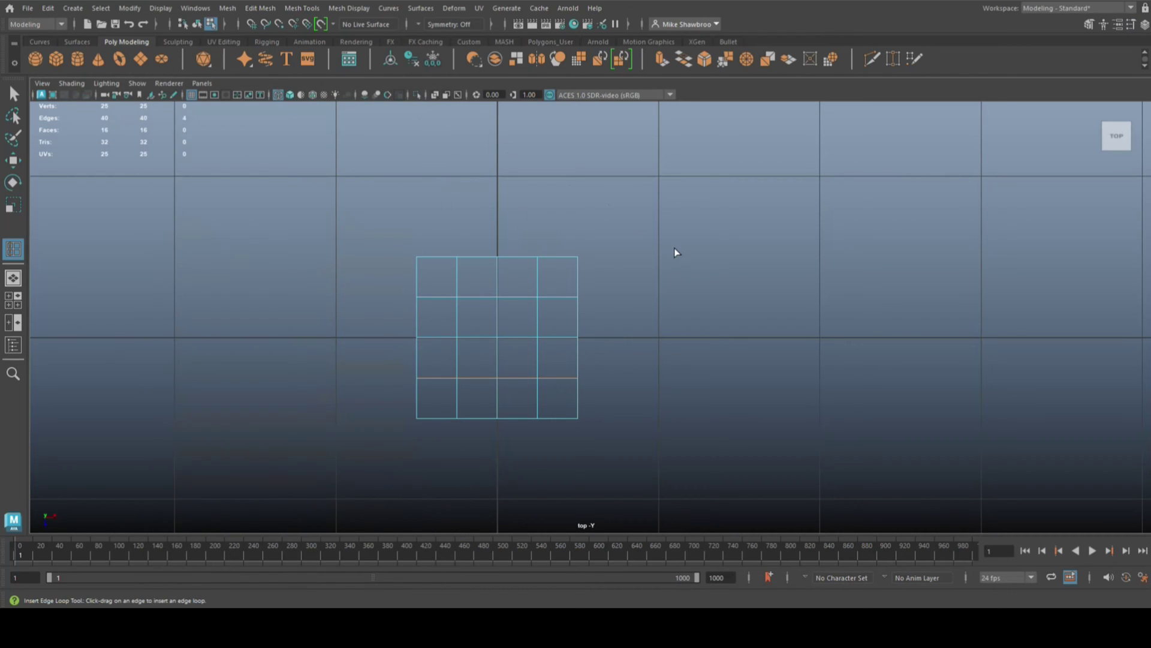
pyautogui.press('q')
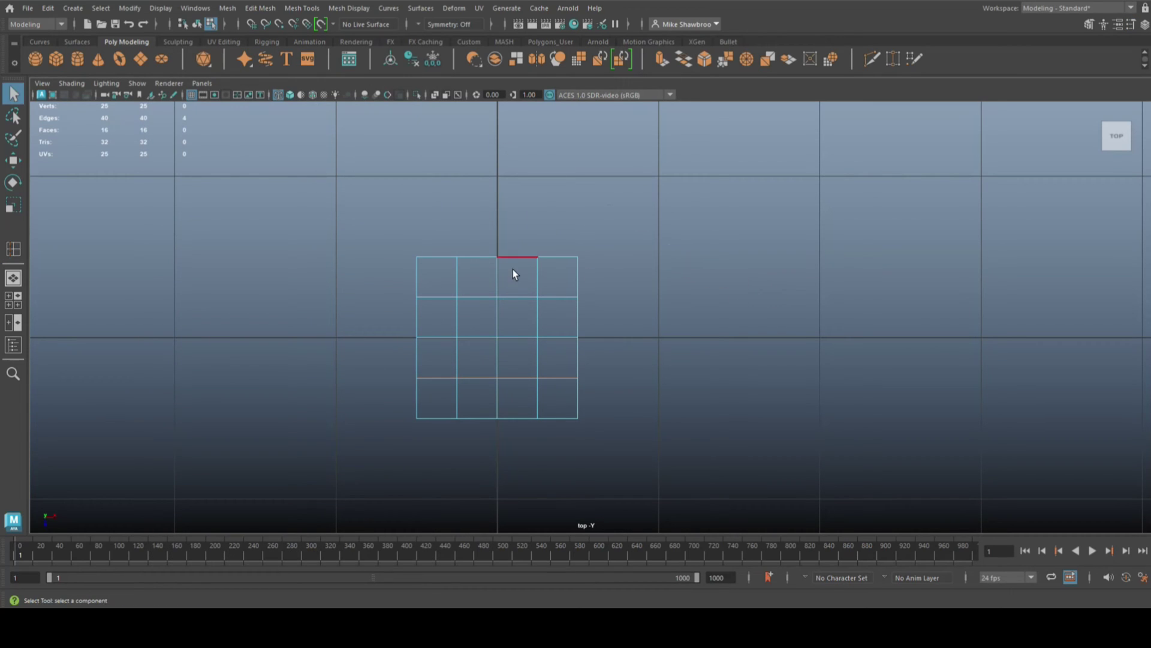
pyautogui.moveTo(476, 255); pyautogui.dragTo(419, 255, button='right')
pyautogui.moveTo(449, 243); pyautogui.dragTo(551, 463)
pyautogui.moveTo(387, 288); pyautogui.dragTo(633, 401)
pyautogui.press('r')
pyautogui.moveTo(499, 336); pyautogui.dragTo(522, 349)
pyautogui.moveTo(484, 212); pyautogui.dragTo(509, 262)
pyautogui.keyDown('shift'); pyautogui.moveTo(480, 423); pyautogui.dragTo(517, 466); pyautogui.keyUp('shift')
pyautogui.keyDown('shift'); pyautogui.moveTo(387, 327); pyautogui.dragTo(423, 358); pyautogui.keyUp('shift')
pyautogui.keyDown('shift'); pyautogui.moveTo(622, 363); pyautogui.dragTo(623, 364); pyautogui.keyUp('shift')
pyautogui.moveTo(502, 336); pyautogui.dragTo(513, 346)
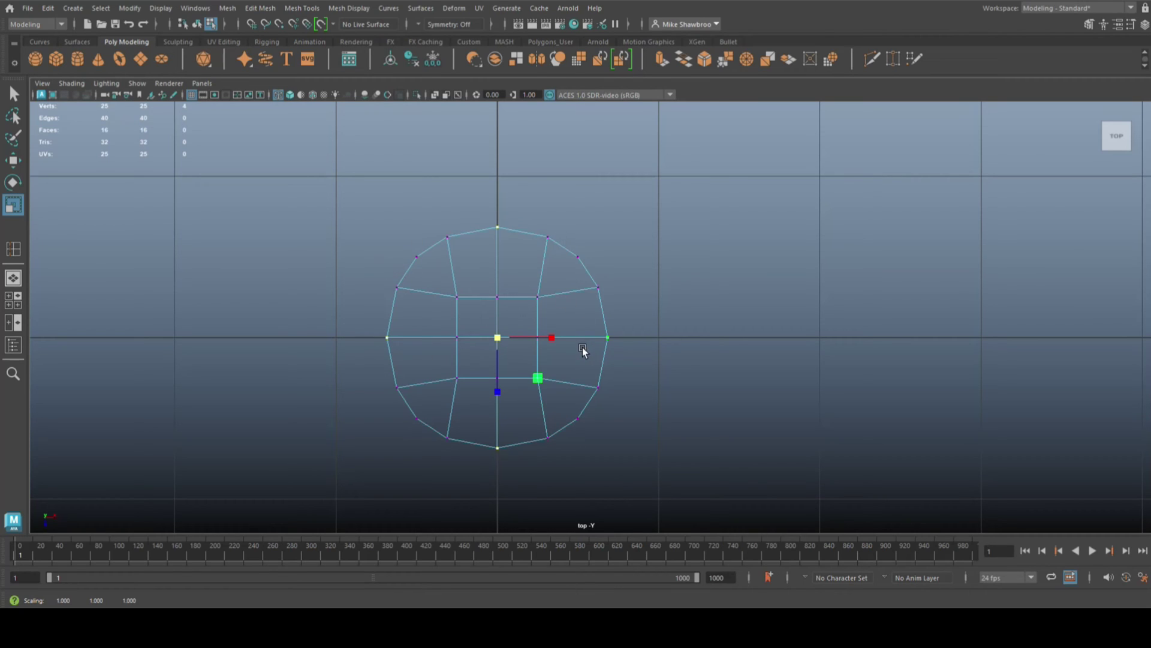
pyautogui.hotkey('ctrl', 'z')
pyautogui.hotkey('ctrl', 'z')
pyautogui.hotkey('ctrl', 'z')
pyautogui.hotkey('ctrl', 'z')
pyautogui.hotkey('ctrl', 'z')
pyautogui.hotkey('ctrl', 'z')
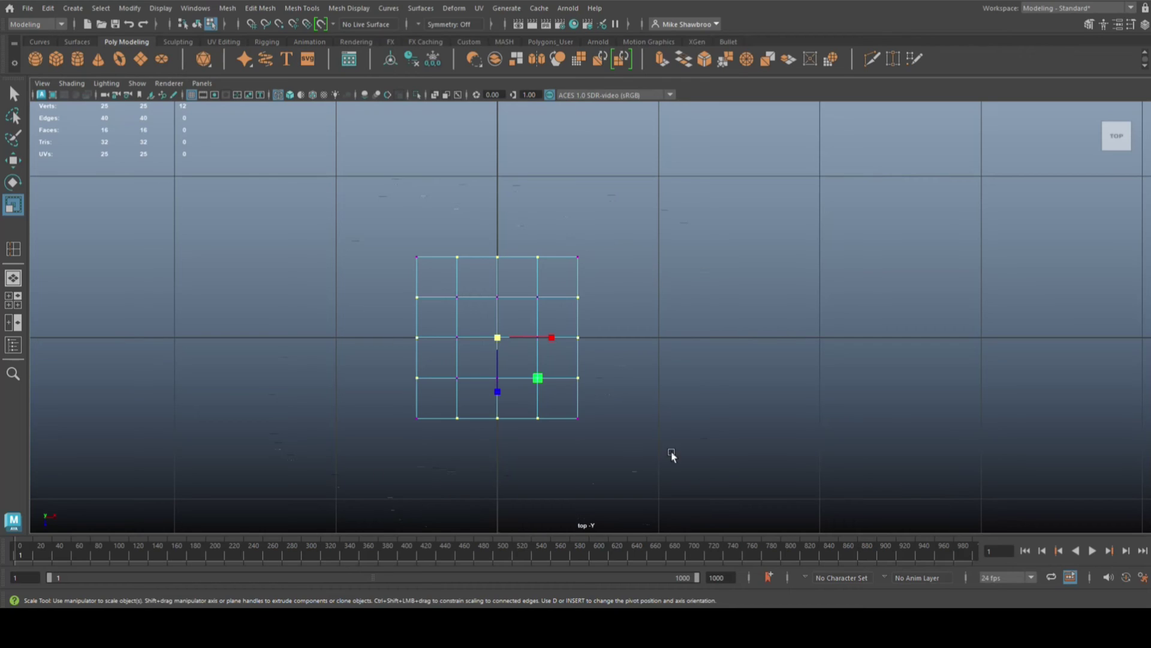
pyautogui.moveTo(513, 277); pyautogui.dragTo(570, 252, button='right')
# - Delete the grid plane and maximize the perspective view
pyautogui.press('Delete')
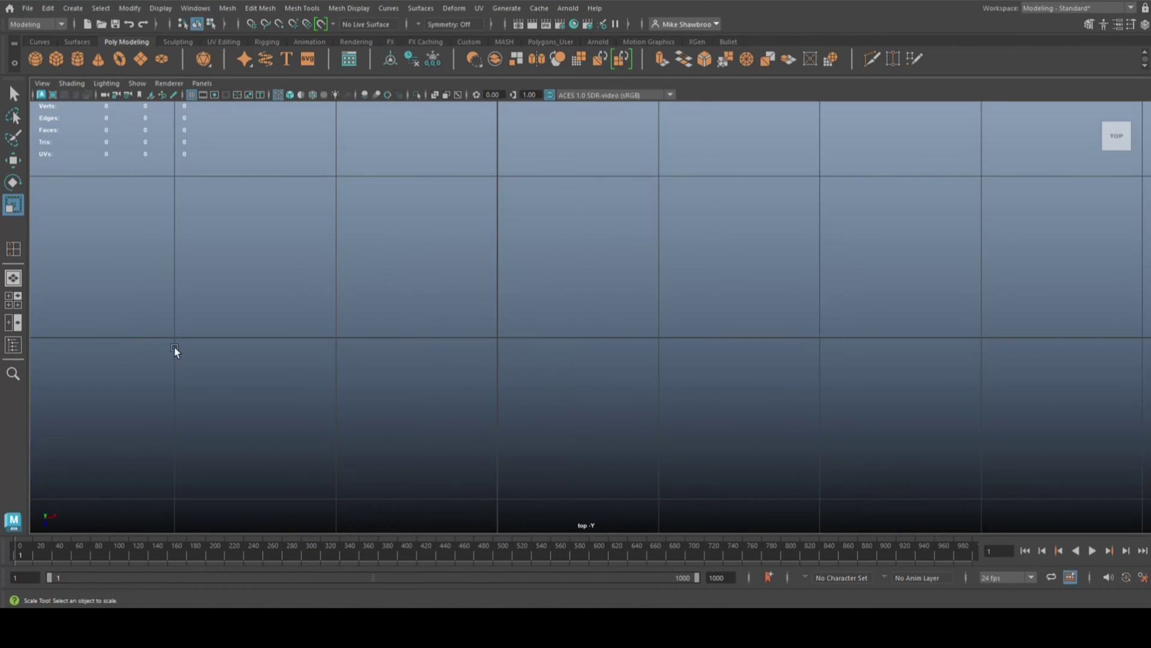
pyautogui.click(19, 300)
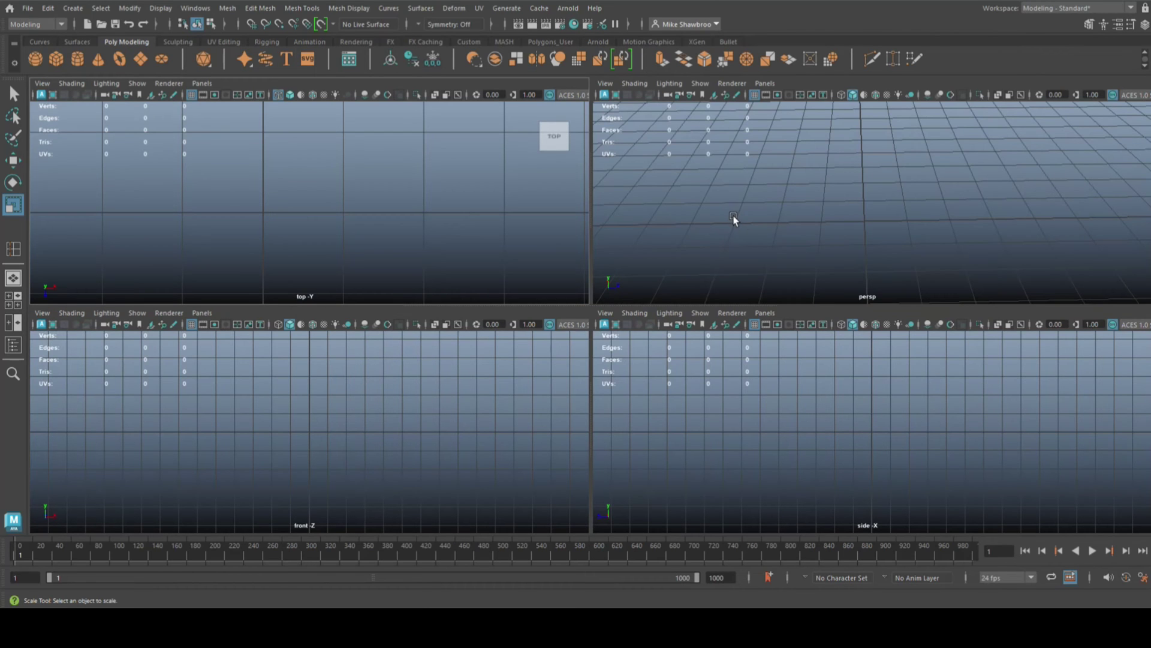
pyautogui.press('space')
pyautogui.scroll(-5, 601, 365)
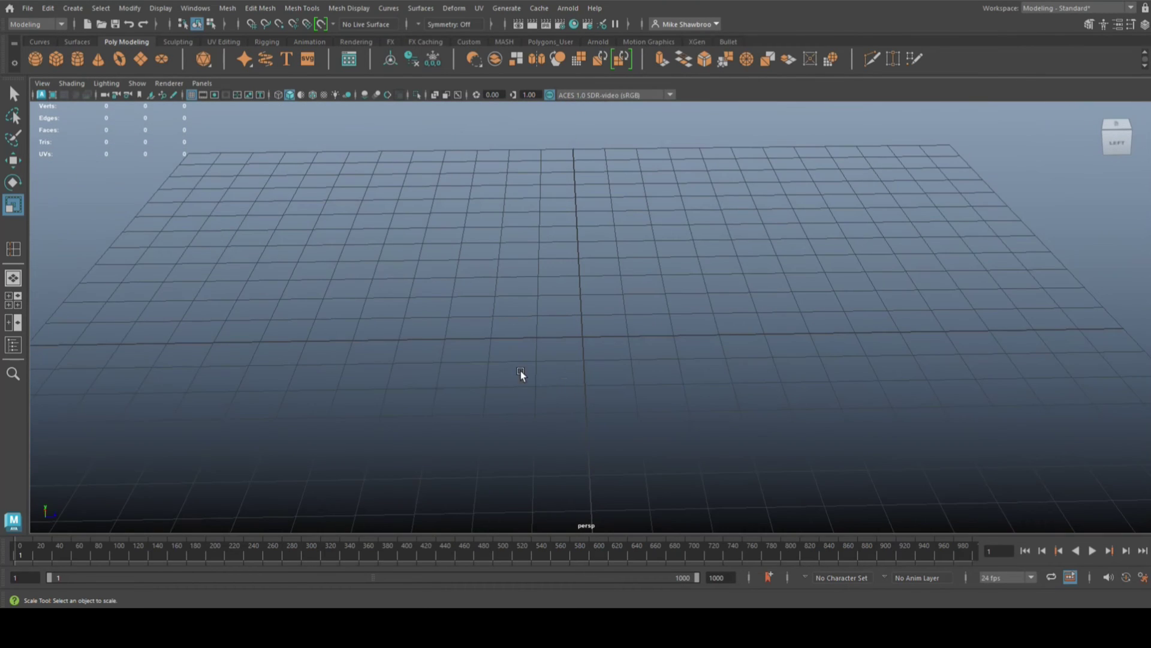
# - Create a polygon cylinder at the origin with 16 axis subdivisions
pyautogui.click(78, 62)
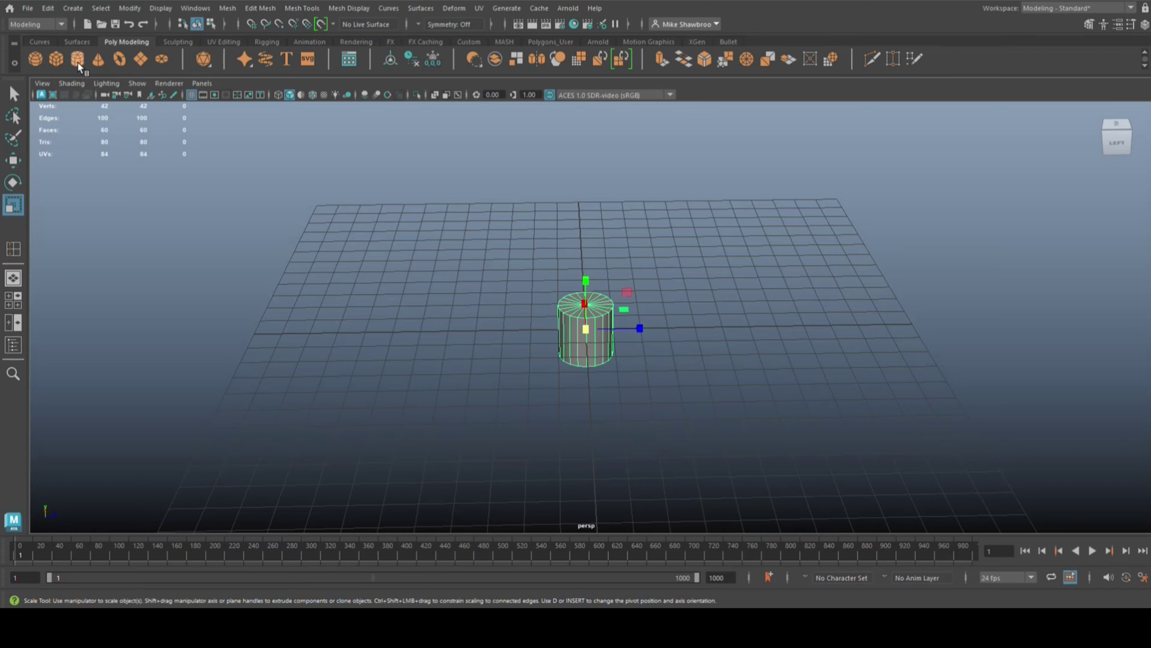
pyautogui.scroll(3, 678, 416)
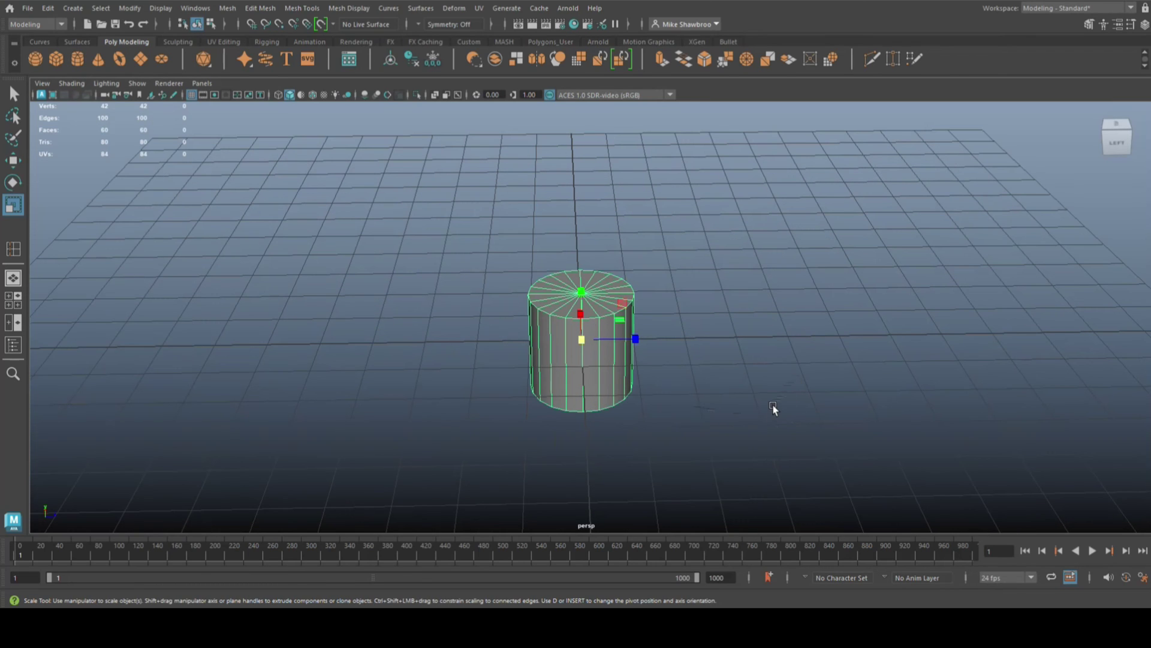
pyautogui.hotkey('ctrl', 'a')
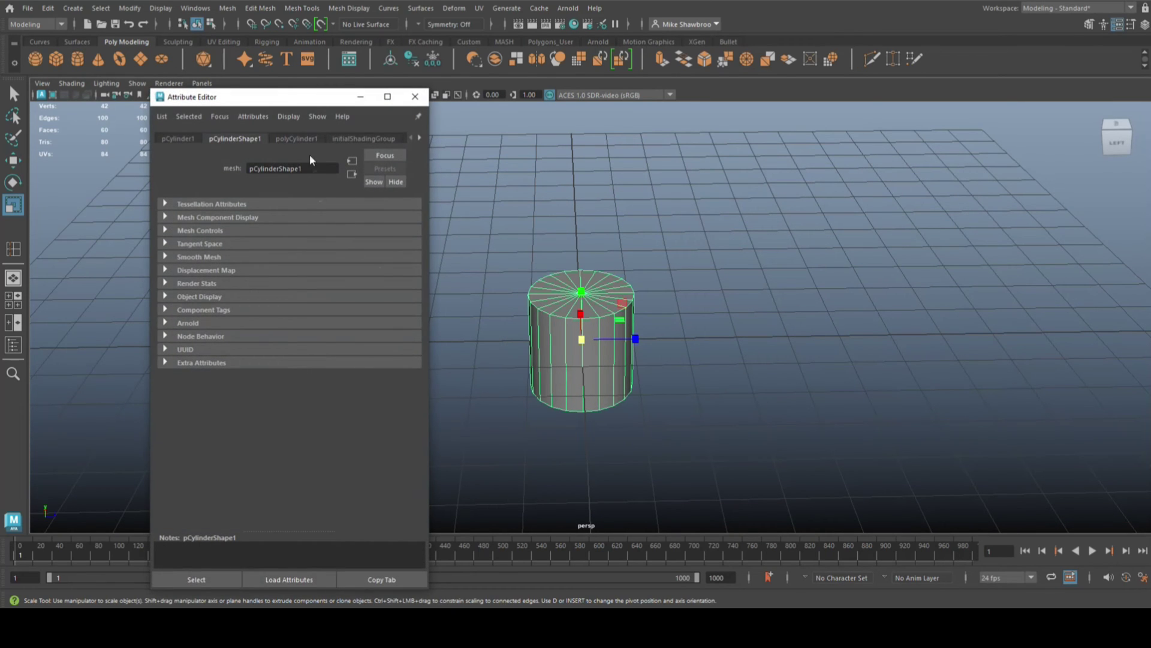
pyautogui.click(298, 138)
pyautogui.click(268, 259)
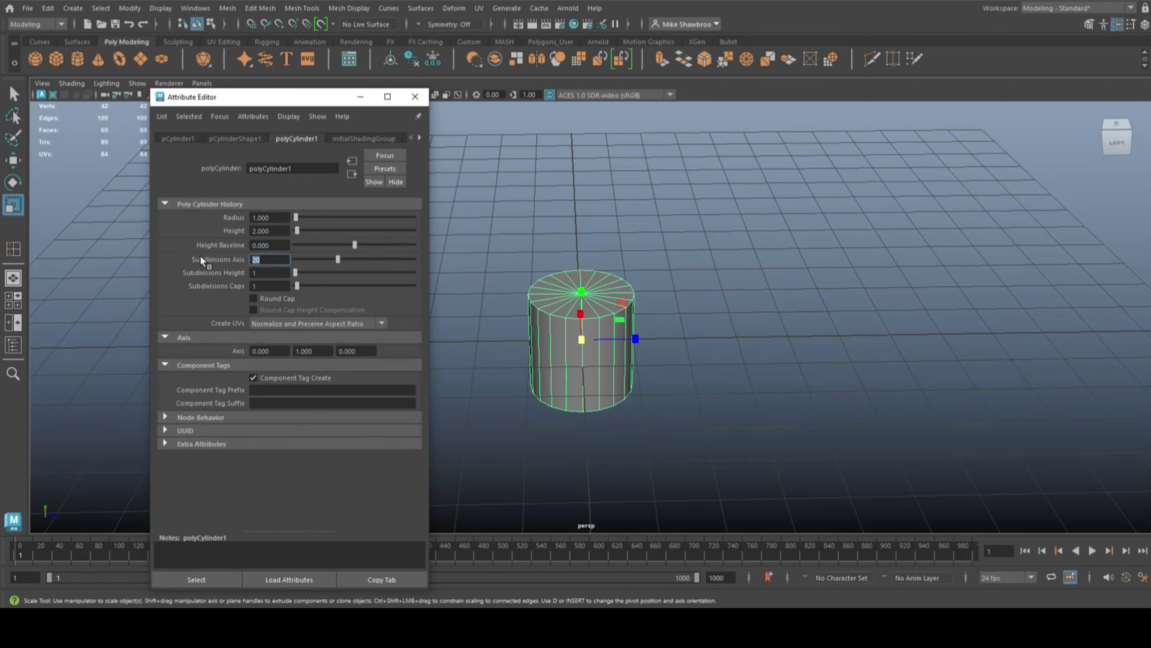
pyautogui.write('16')
pyautogui.press('Return')
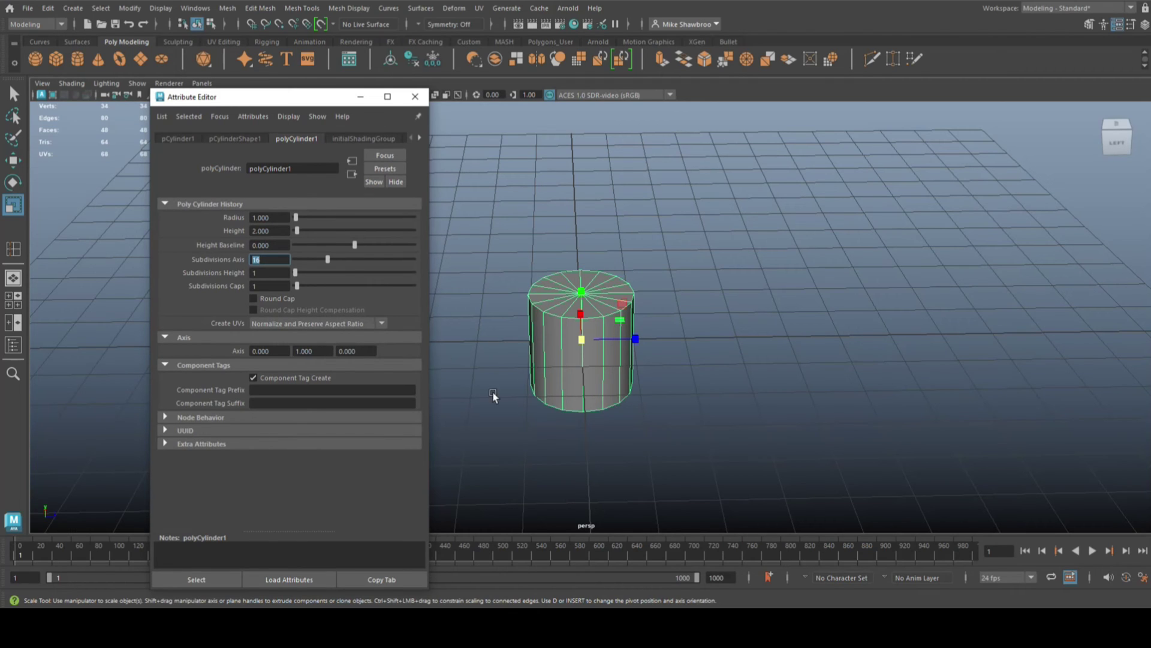
pyautogui.click(650, 334)
pyautogui.click(415, 97)
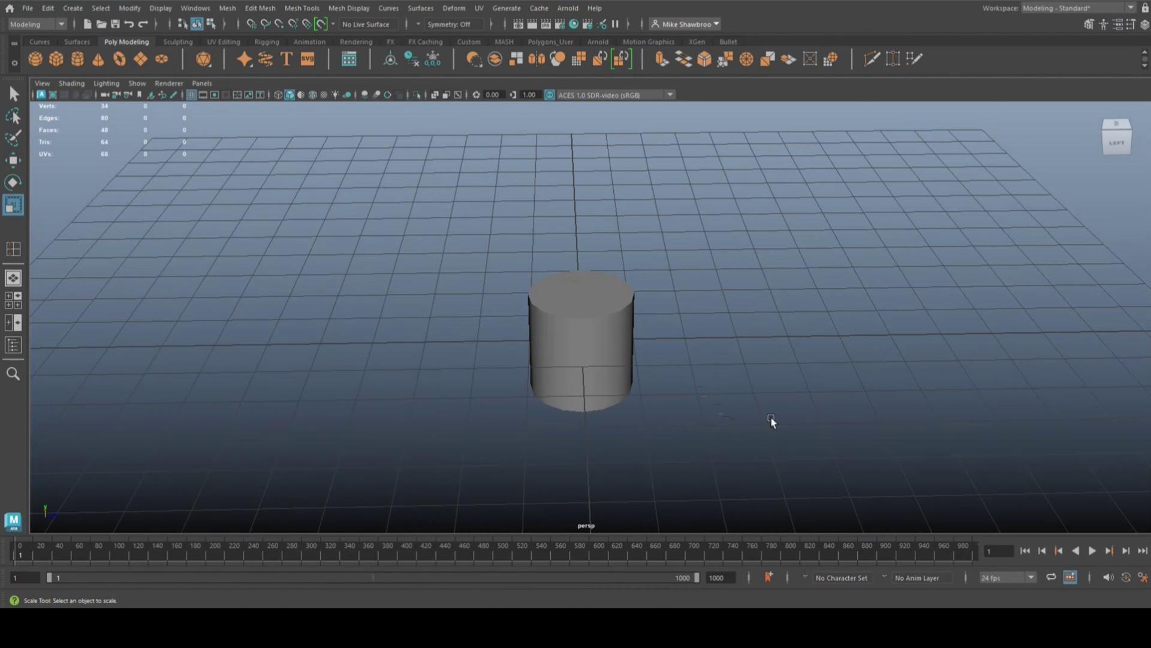
pyautogui.keyDown('alt'); pyautogui.moveTo(763, 424); pyautogui.dragTo(783, 394); pyautogui.keyUp('alt')
# - Delete the cylinder's side and bottom faces, keeping only the top cap
pyautogui.click(599, 319)
pyautogui.moveTo(764, 342); pyautogui.dragTo(752, 304, button='right')
pyautogui.moveTo(442, 345); pyautogui.dragTo(794, 524)
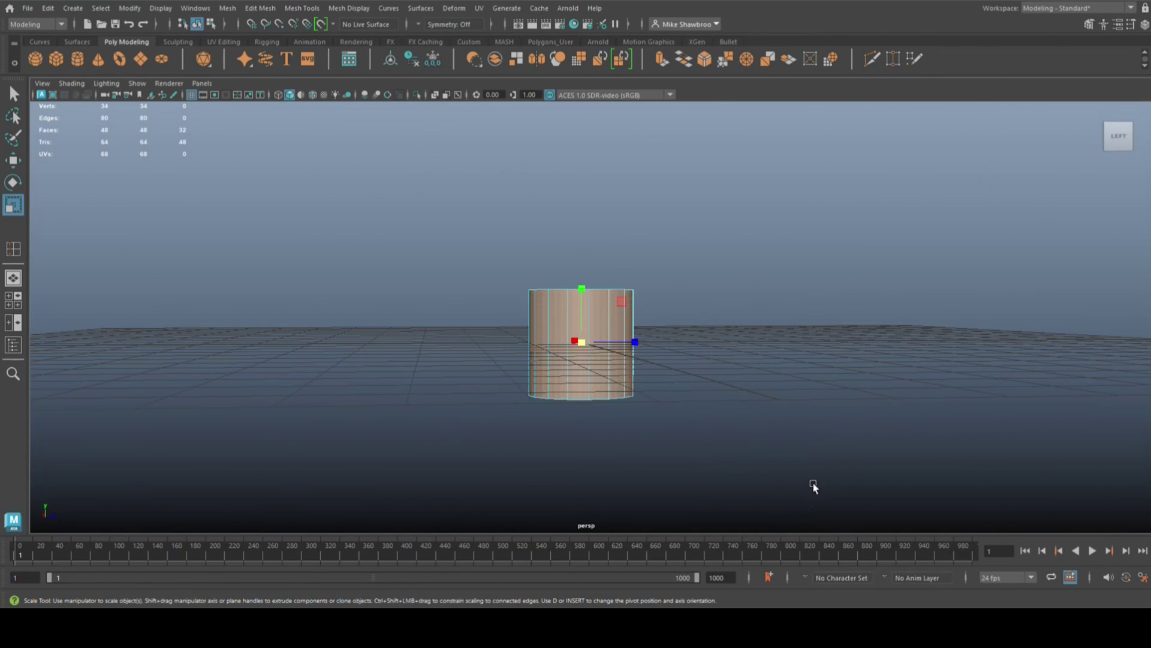
pyautogui.press('Delete')
# - In top view, select the cap's outer border edge loop and extrude it
pyautogui.keyDown('alt'); pyautogui.moveTo(841, 392); pyautogui.dragTo(821, 457); pyautogui.keyUp('alt')
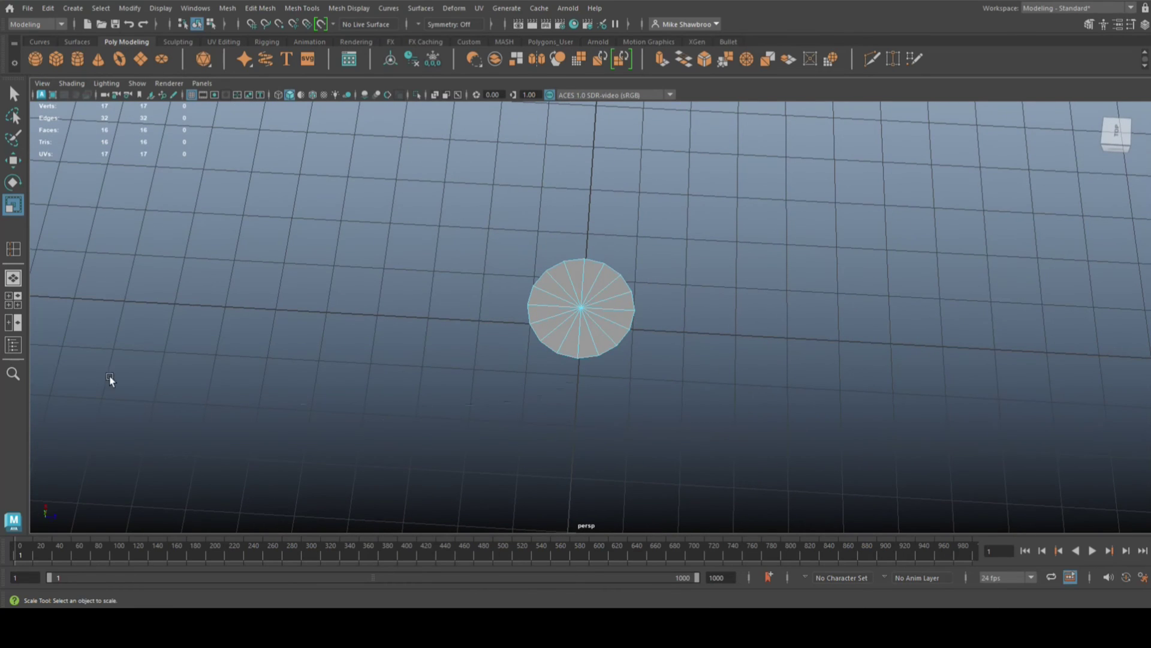
pyautogui.click(18, 303)
pyautogui.press('space')
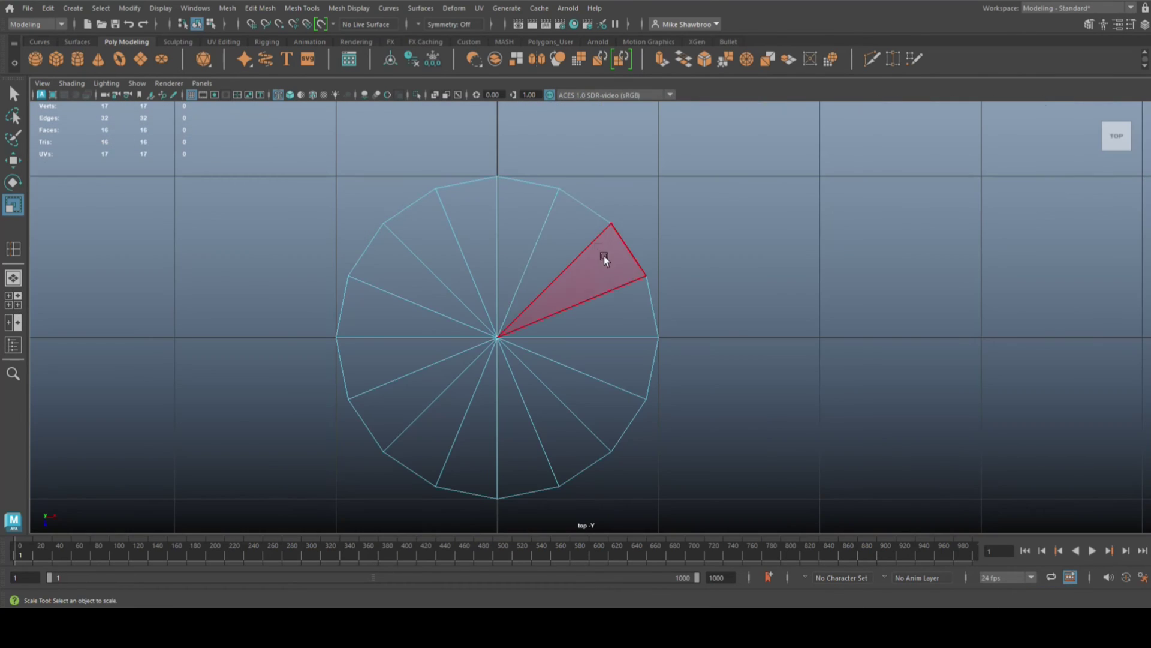
pyautogui.rightClick(564, 182)
pyautogui.moveTo(568, 149); pyautogui.dragTo(566, 147, button='right')
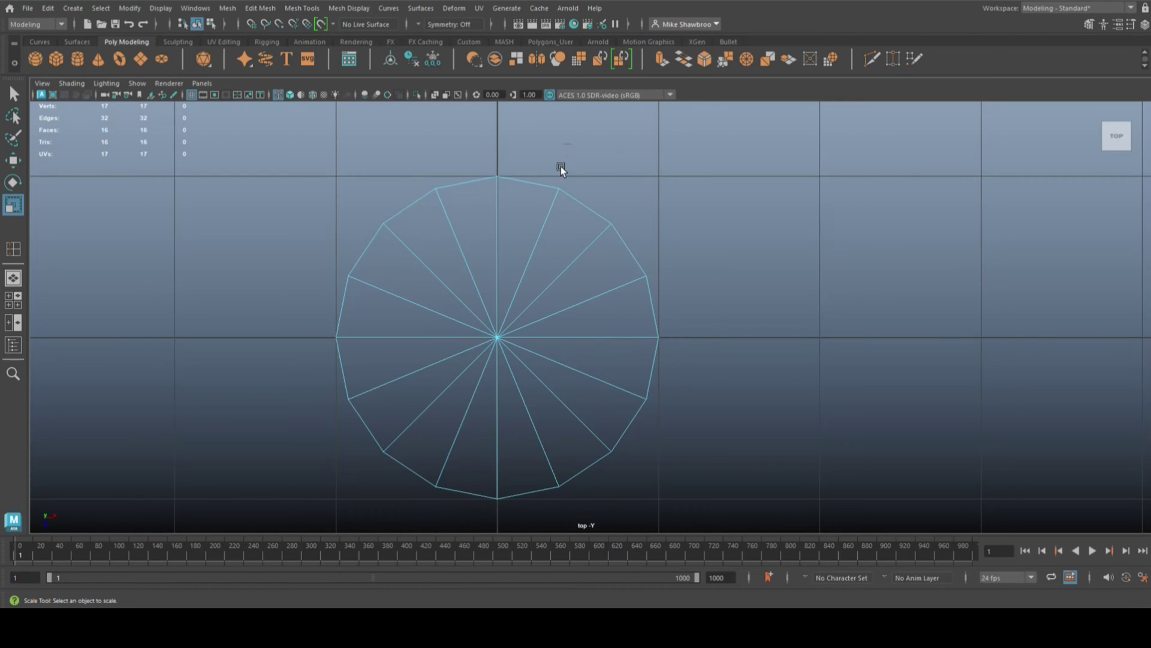
pyautogui.doubleClick(544, 179)
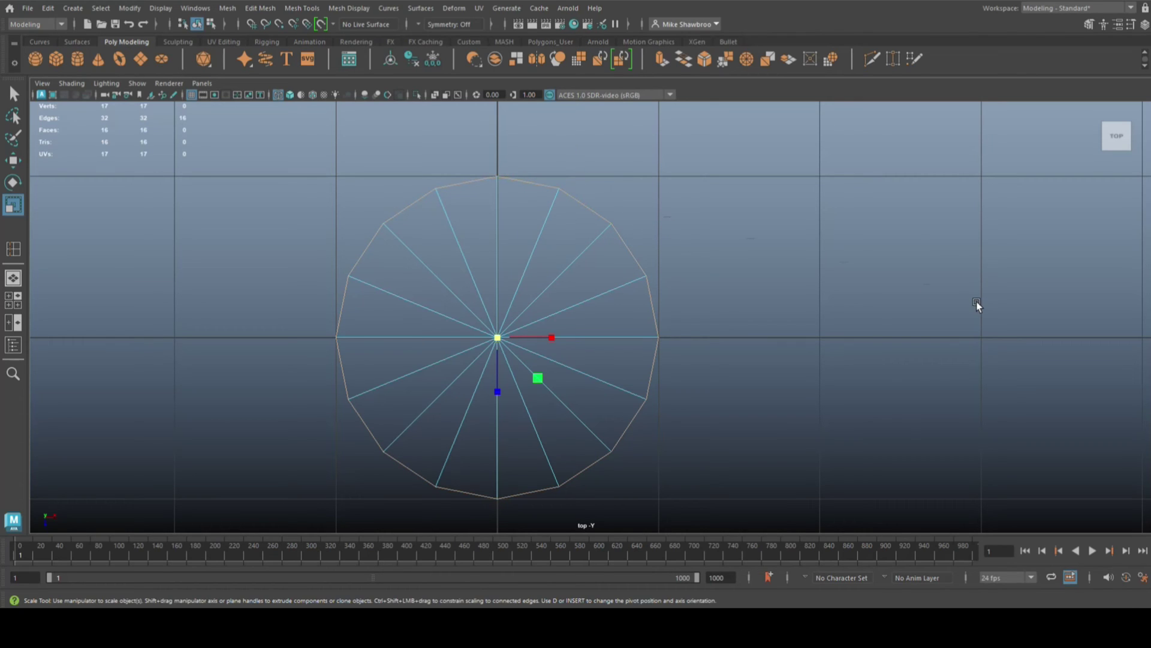
pyautogui.hotkey('ctrl', 'e')
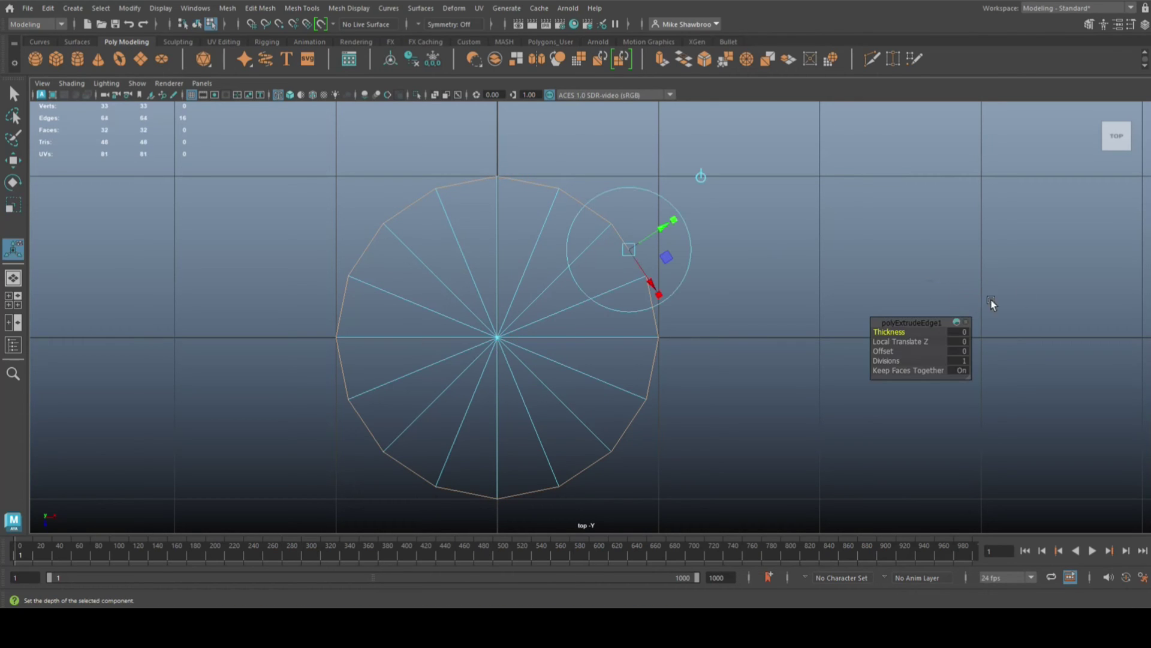
# - Scale the extruded edge ring outward about 1.26 times and select the right-side vertex
pyautogui.press('r')
pyautogui.moveTo(497, 337); pyautogui.dragTo(561, 348)
pyautogui.scroll(-5, 762, 366)
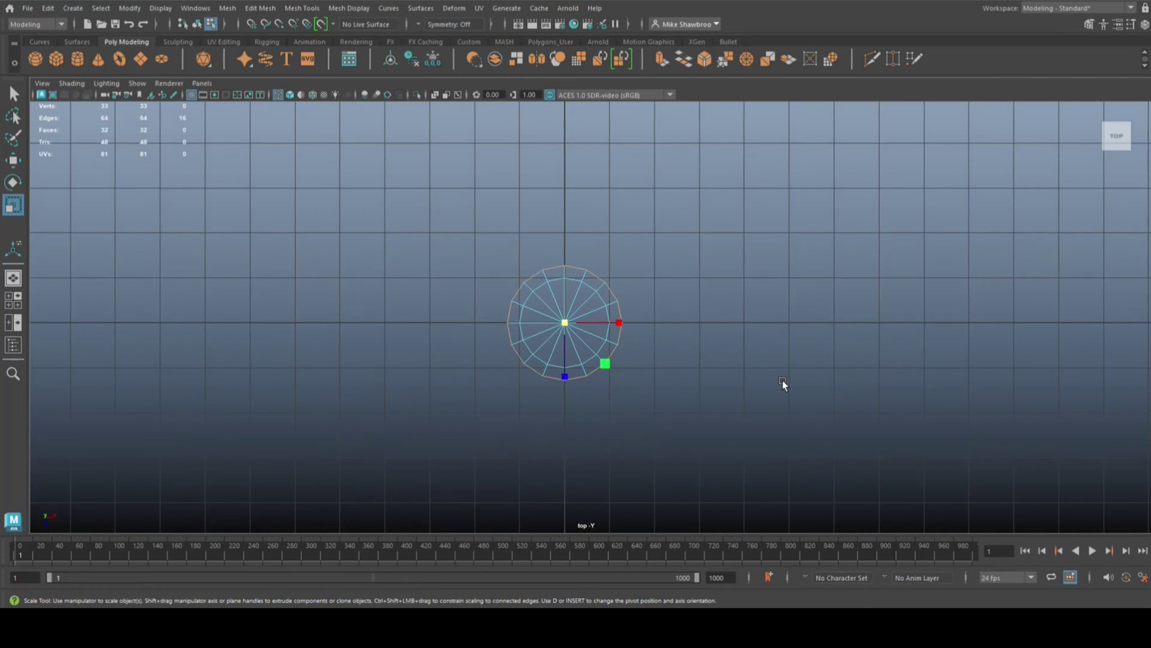
pyautogui.scroll(2, 726, 366)
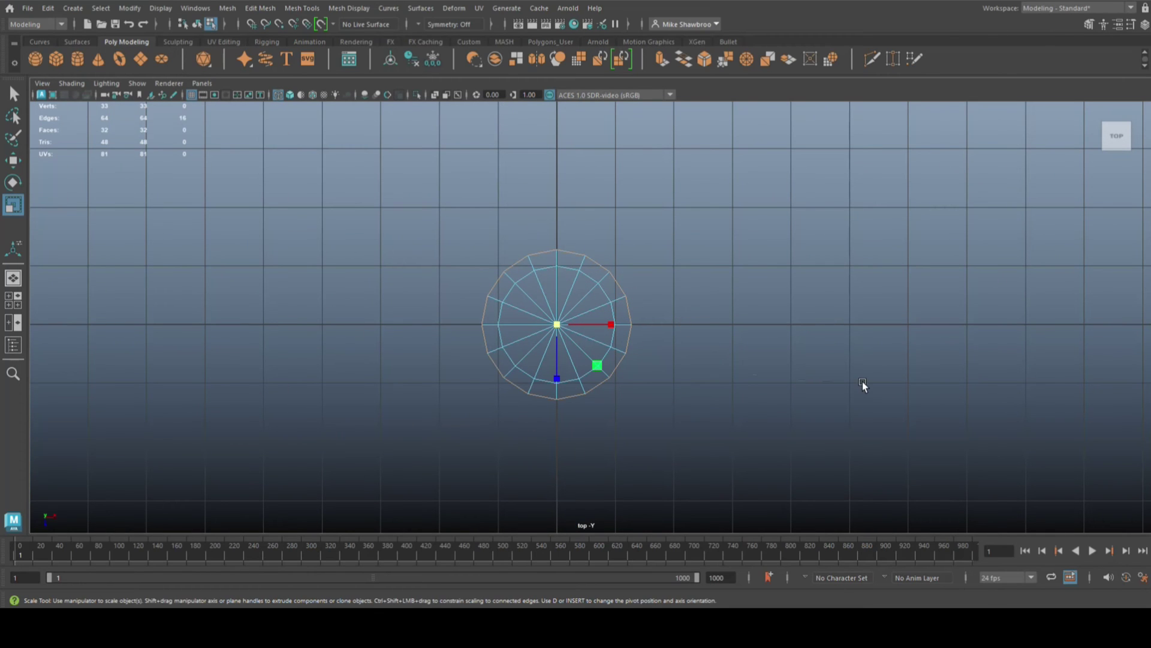
pyautogui.keyDown('alt'); pyautogui.moveTo(771, 337); pyautogui.dragTo(703, 348, button='middle'); pyautogui.keyUp('alt')
pyautogui.scroll(1, 717, 308)
pyautogui.moveTo(624, 229); pyautogui.dragTo(571, 258, button='right')
pyautogui.click(559, 336)
# - Move the right, left, top and bottom ring vertices out to the grid lines
pyautogui.press('w')
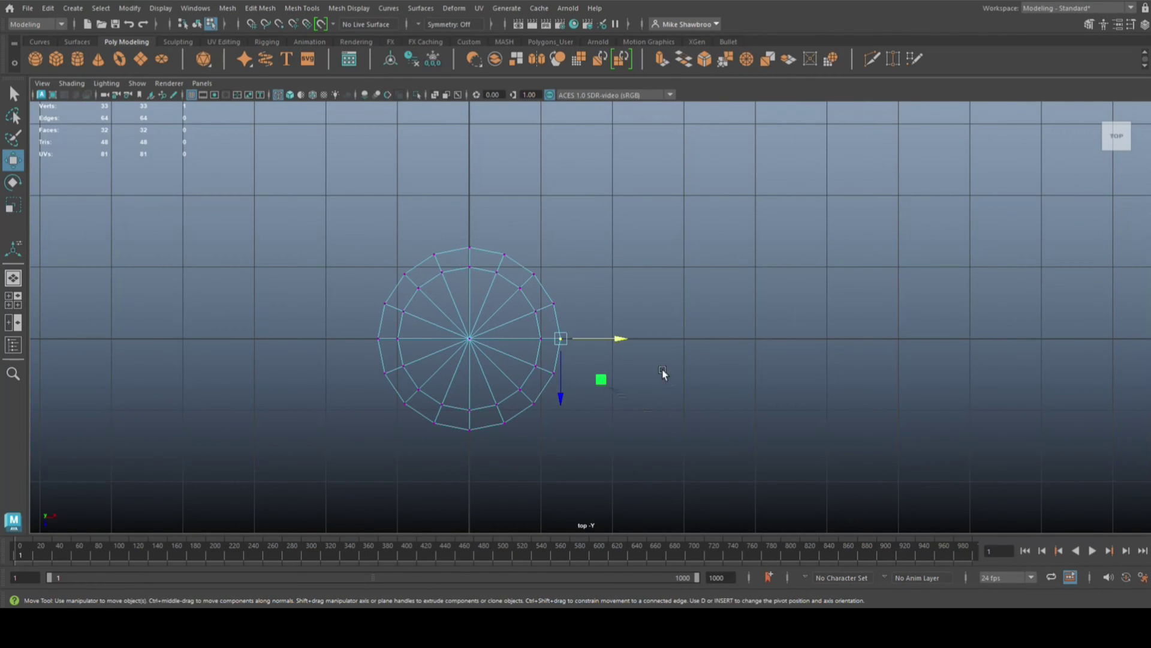
pyautogui.moveTo(622, 337); pyautogui.dragTo(636, 339)
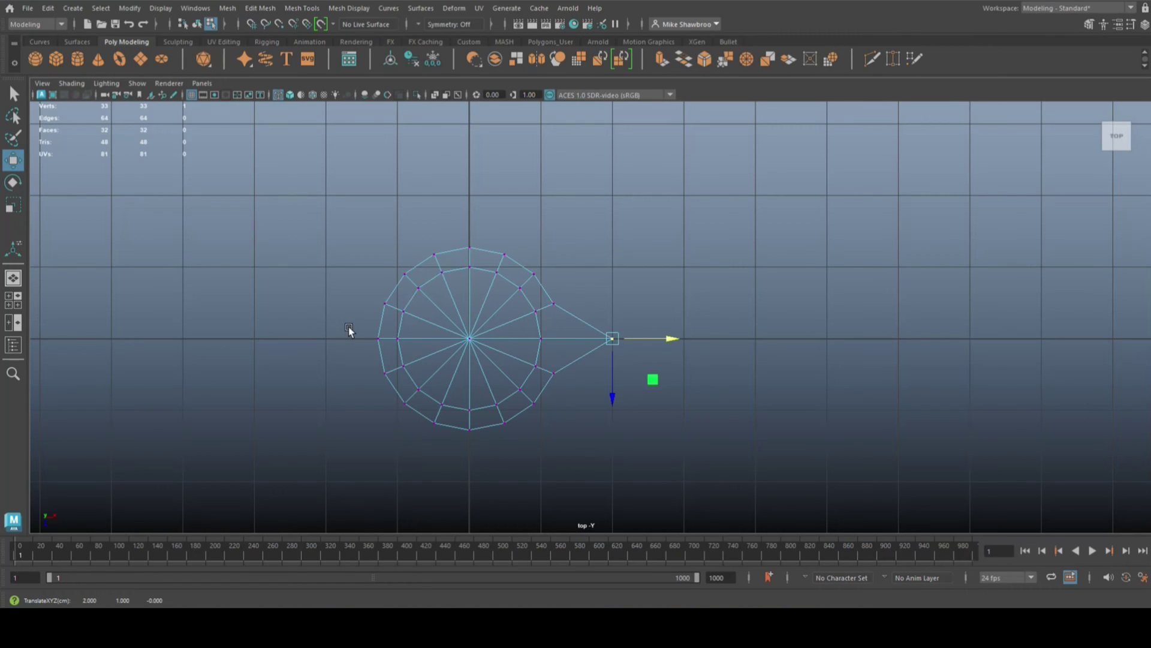
pyautogui.moveTo(354, 325)
pyautogui.mouseDown()
pyautogui.moveTo(391, 358)
pyautogui.moveTo(433, 336)
pyautogui.moveTo(371, 337)
pyautogui.mouseUp()
pyautogui.click(468, 248)
pyautogui.moveTo(472, 268); pyautogui.dragTo(469, 194)
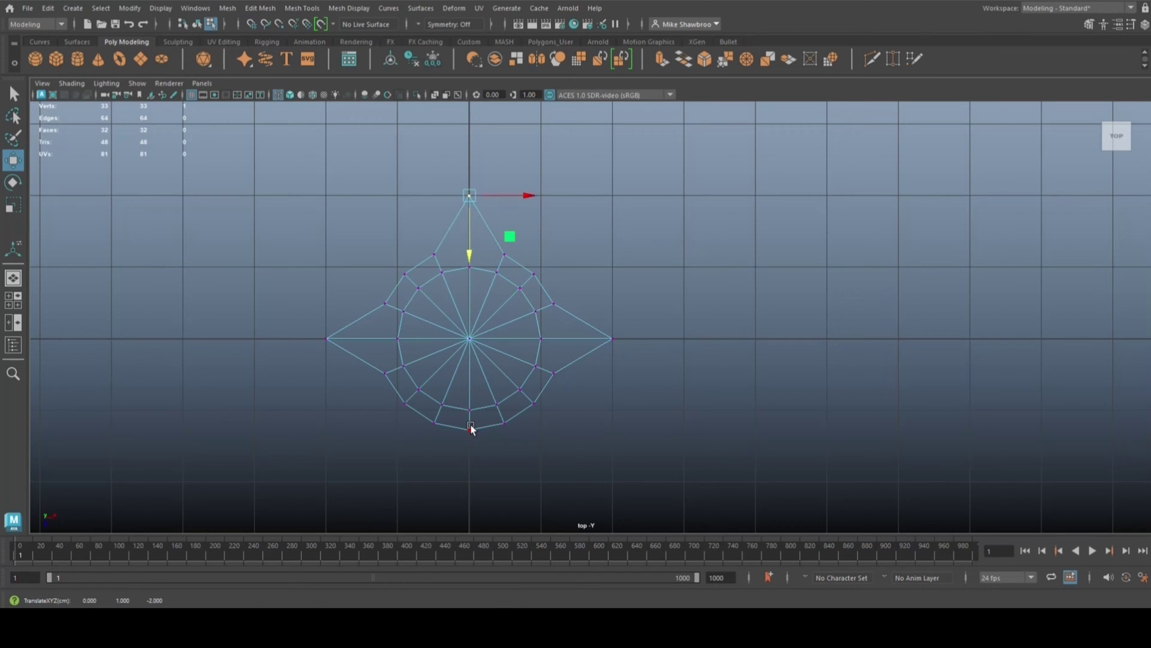
pyautogui.click(469, 413)
pyautogui.moveTo(470, 481); pyautogui.dragTo(473, 503)
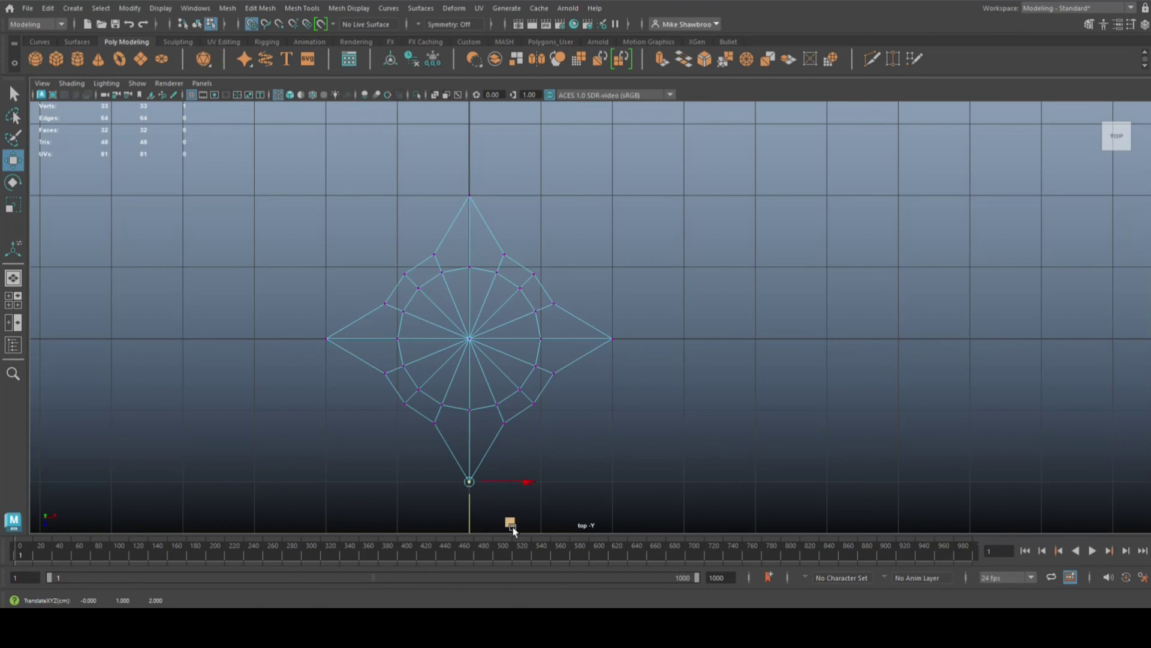
# - Snap the four diagonal ring vertices to the corresponding grid corners
pyautogui.moveTo(400, 398); pyautogui.dragTo(420, 514)
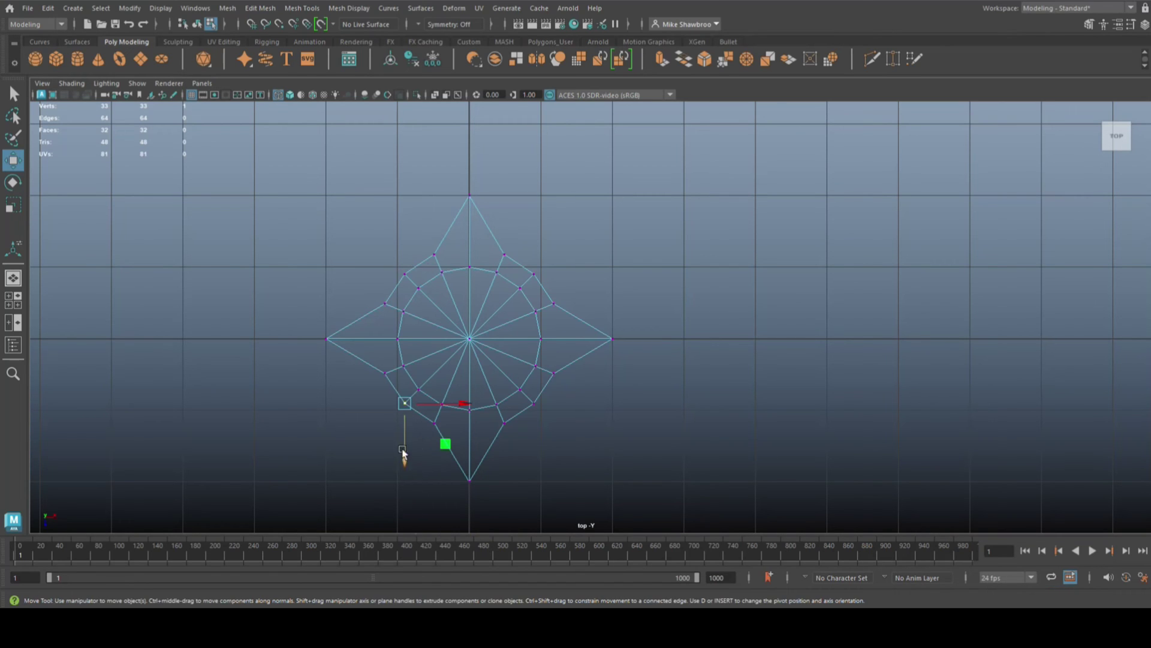
pyautogui.moveTo(405, 405); pyautogui.dragTo(341, 484)
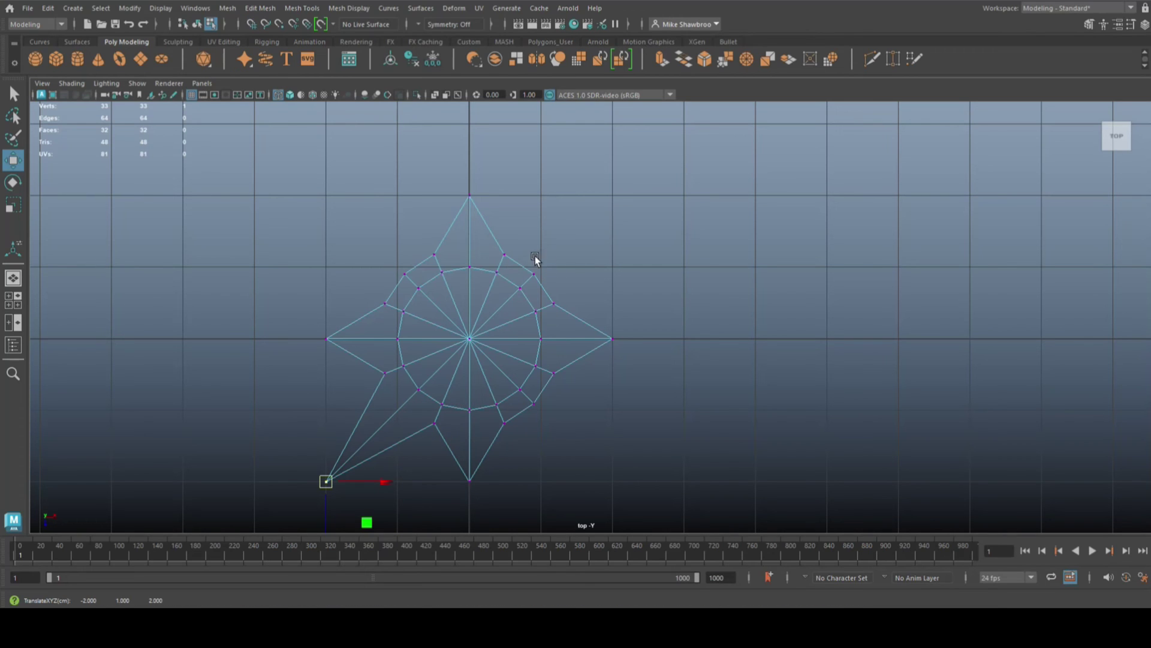
pyautogui.click(531, 270)
pyautogui.moveTo(533, 274); pyautogui.dragTo(552, 249)
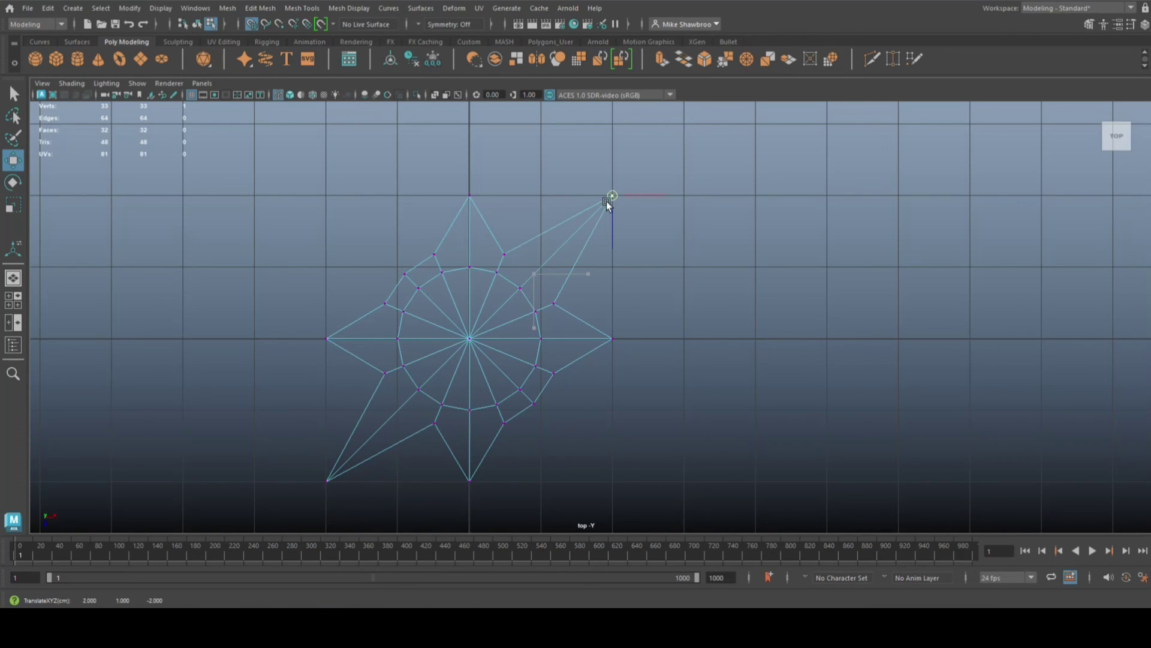
pyautogui.click(407, 276)
pyautogui.moveTo(418, 287); pyautogui.dragTo(340, 209)
pyautogui.click(532, 397)
pyautogui.moveTo(539, 405); pyautogui.dragTo(637, 519)
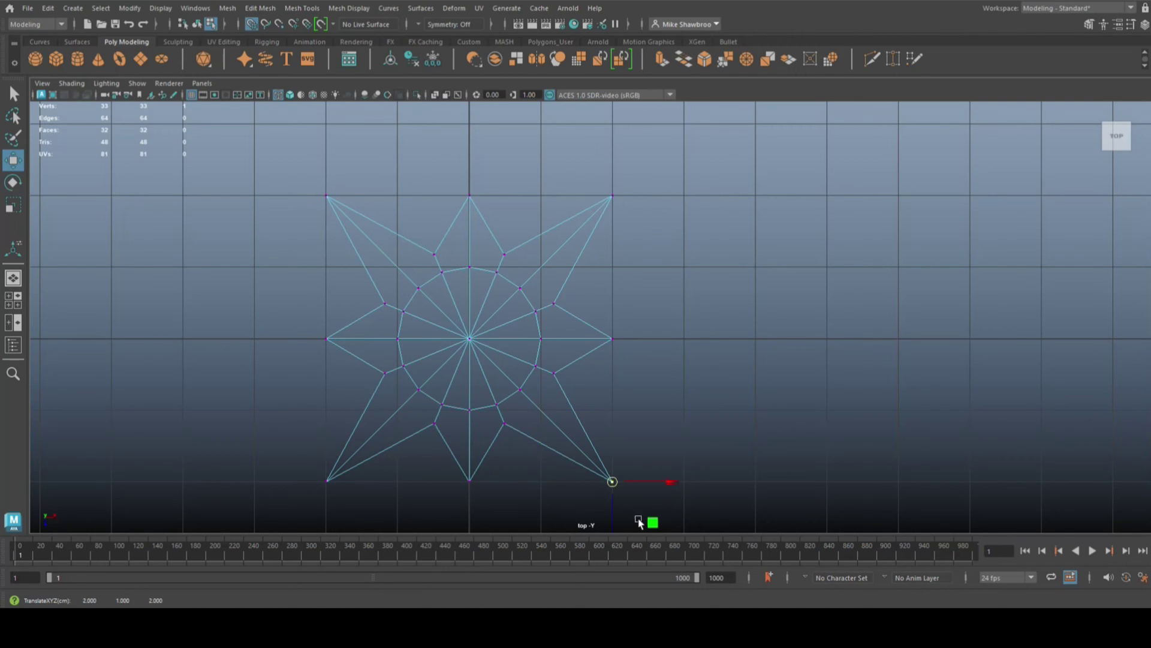
# - Select the eight in-between vertices on the left, right, top and bottom
pyautogui.moveTo(384, 303); pyautogui.dragTo(393, 386)
pyautogui.keyDown('shift'); pyautogui.moveTo(545, 291); pyautogui.dragTo(561, 380); pyautogui.keyUp('shift')
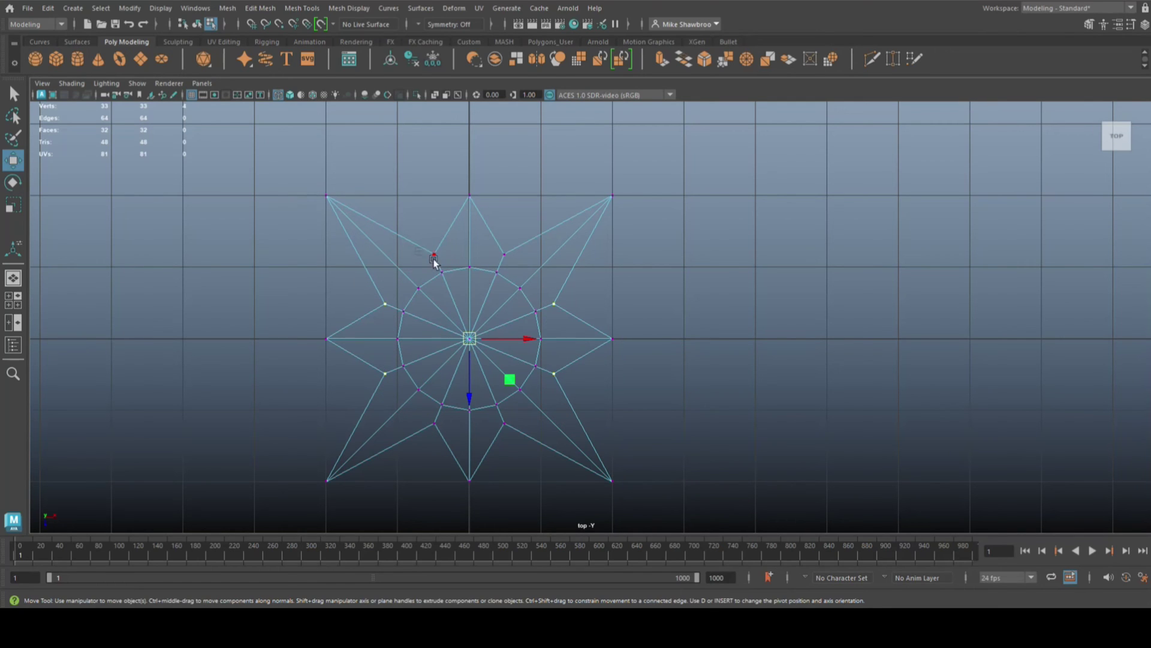
pyautogui.keyDown('shift'); pyautogui.moveTo(421, 242); pyautogui.dragTo(527, 258); pyautogui.keyUp('shift')
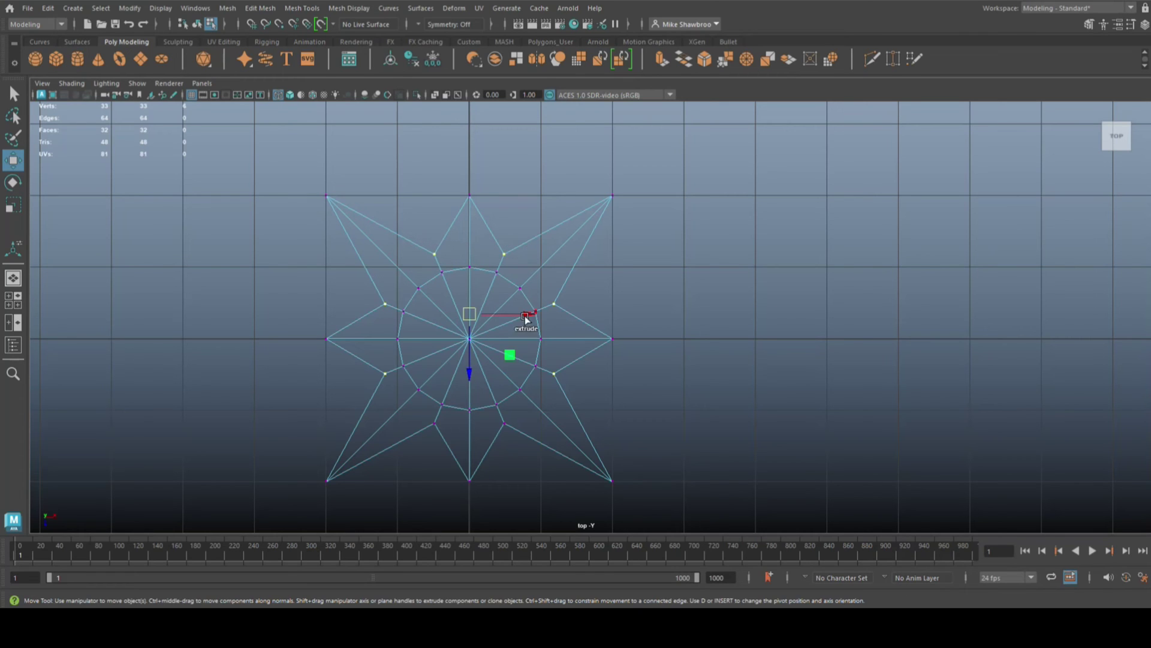
pyautogui.keyDown('shift'); pyautogui.moveTo(424, 417); pyautogui.dragTo(521, 451); pyautogui.keyUp('shift')
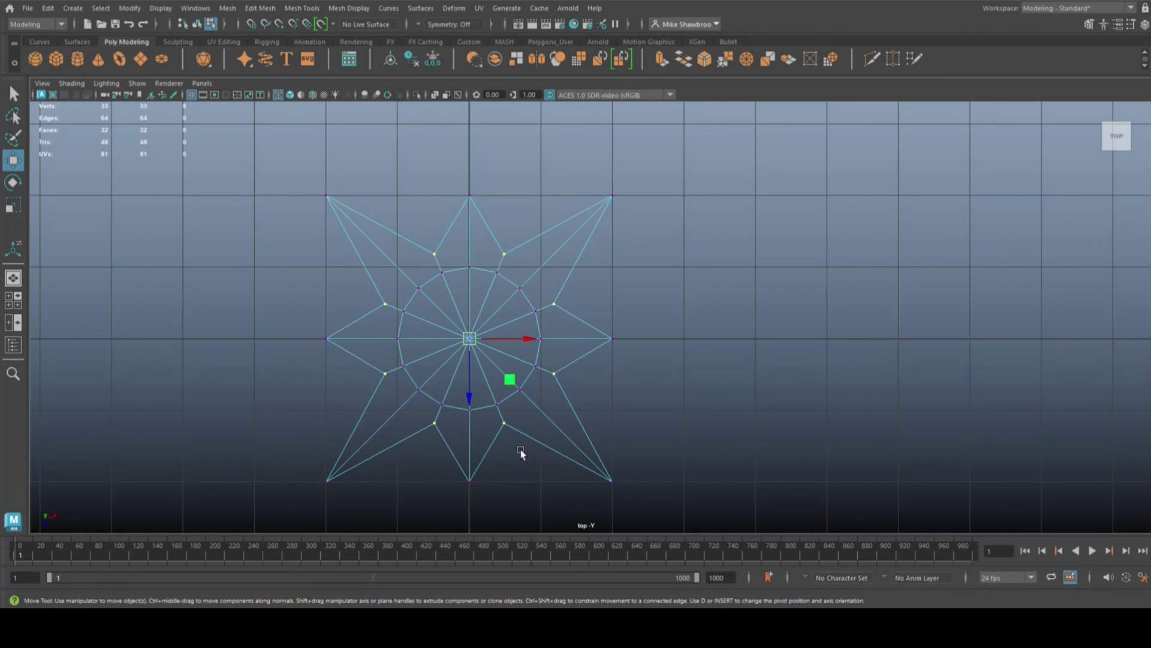
# - Scale the in-between vertices by 1.7 to square off the outline
pyautogui.press('r')
pyautogui.moveTo(463, 338); pyautogui.dragTo(547, 350)
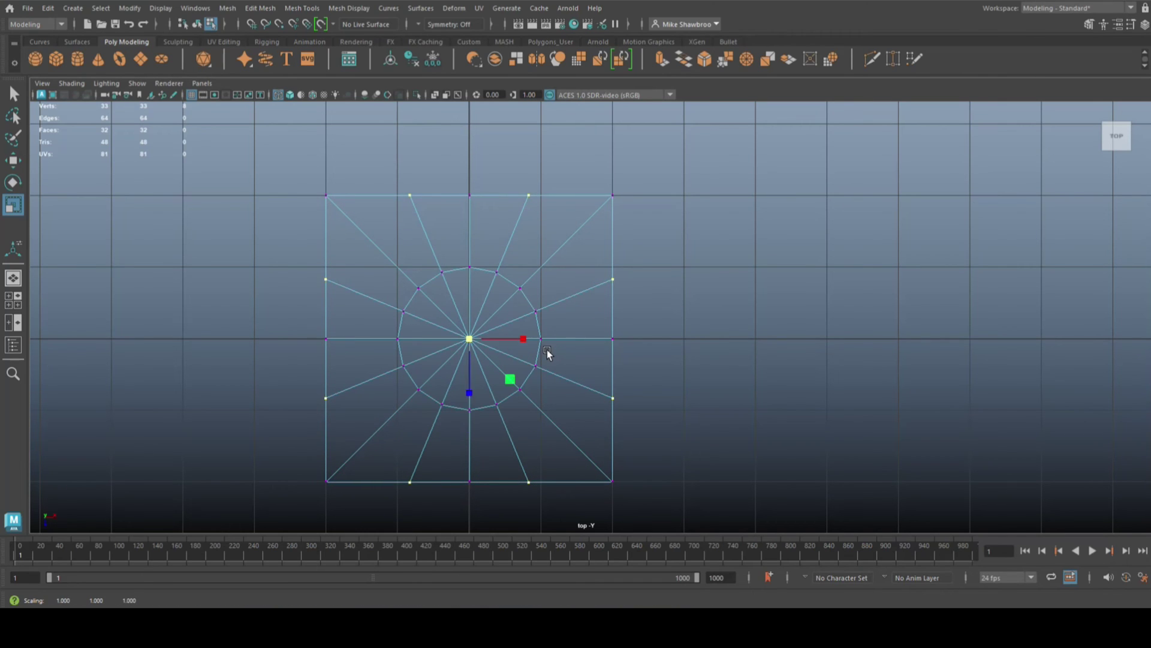
pyautogui.click(14, 300)
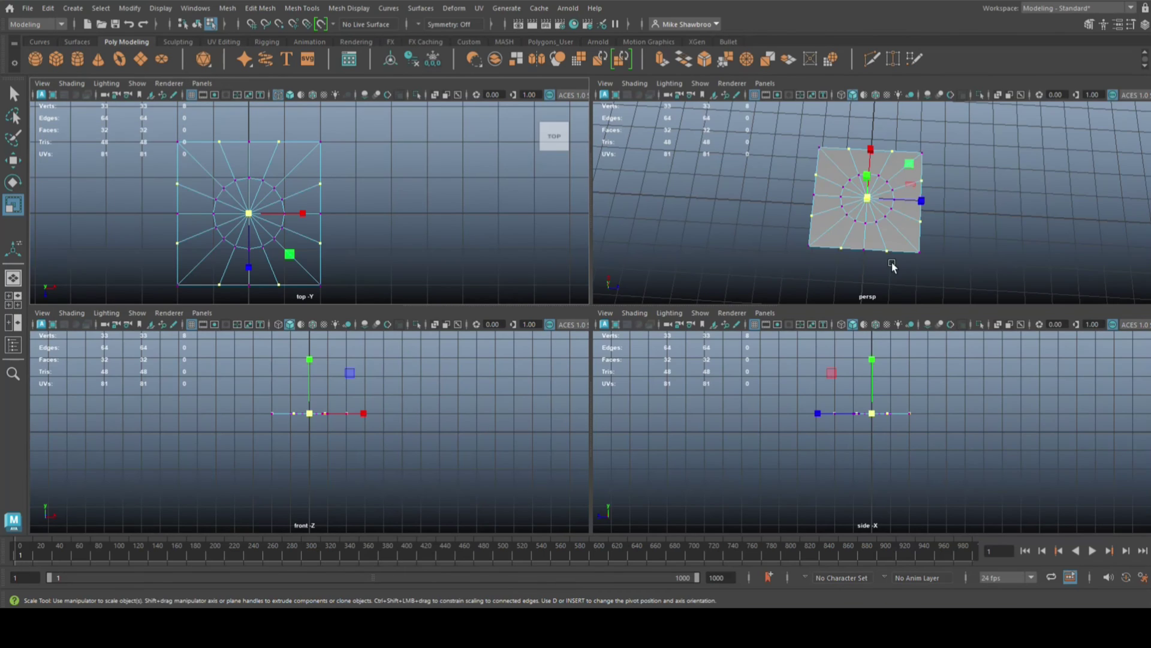
pyautogui.press('space')
pyautogui.moveTo(782, 365)
pyautogui.keyDown('alt'); pyautogui.mouseDown()
pyautogui.moveTo(768, 398)
pyautogui.moveTo(786, 393)
pyautogui.moveTo(786, 360)
pyautogui.mouseUp(); pyautogui.keyUp('alt')
# - Delete the faces inside the circle to open a round hole
pyautogui.rightClick(784, 263)
pyautogui.click(783, 296)
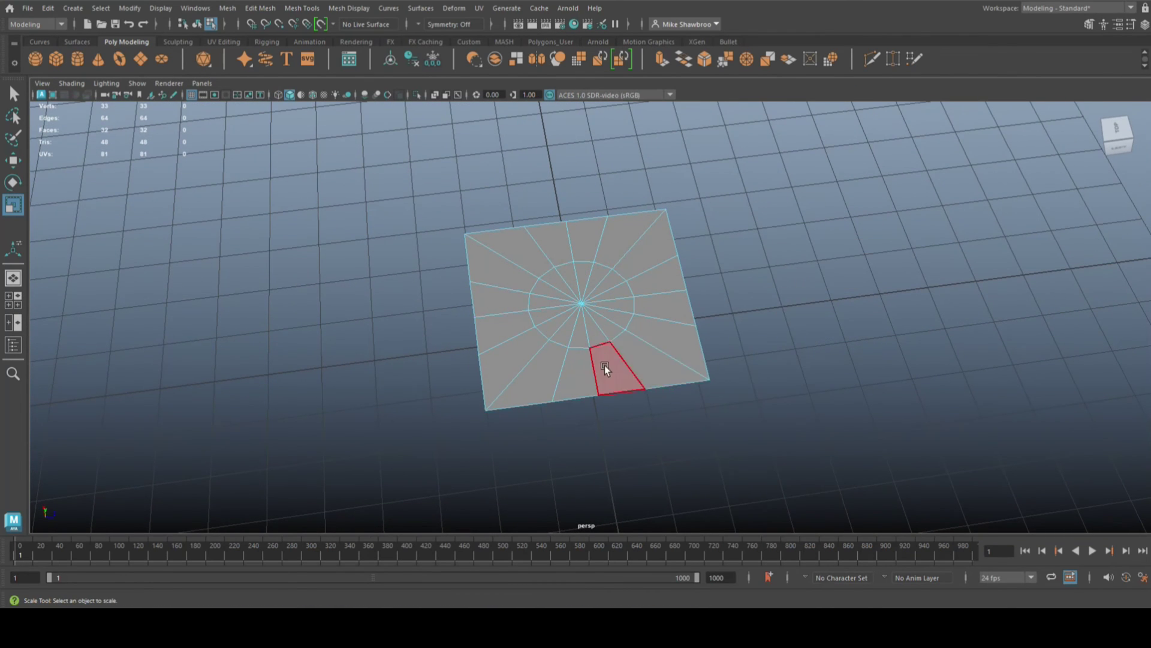
pyautogui.moveTo(538, 334)
pyautogui.mouseDown()
pyautogui.moveTo(553, 316)
pyautogui.moveTo(621, 304)
pyautogui.moveTo(565, 290)
pyautogui.moveTo(593, 339)
pyautogui.moveTo(650, 342)
pyautogui.moveTo(737, 432)
pyautogui.mouseUp()
pyautogui.press('Delete')
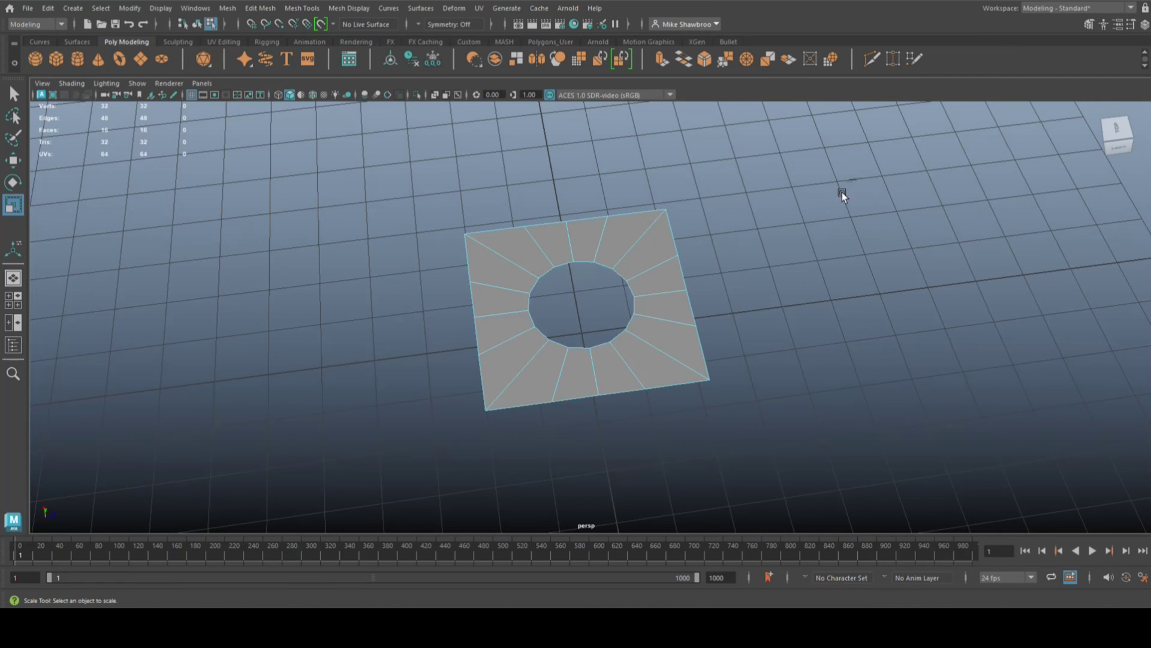
pyautogui.keyDown('alt'); pyautogui.moveTo(773, 308); pyautogui.dragTo(661, 254); pyautogui.keyUp('alt')
pyautogui.moveTo(661, 254); pyautogui.dragTo(740, 240, button='right')
pyautogui.moveTo(667, 247); pyautogui.dragTo(711, 235, button='right')
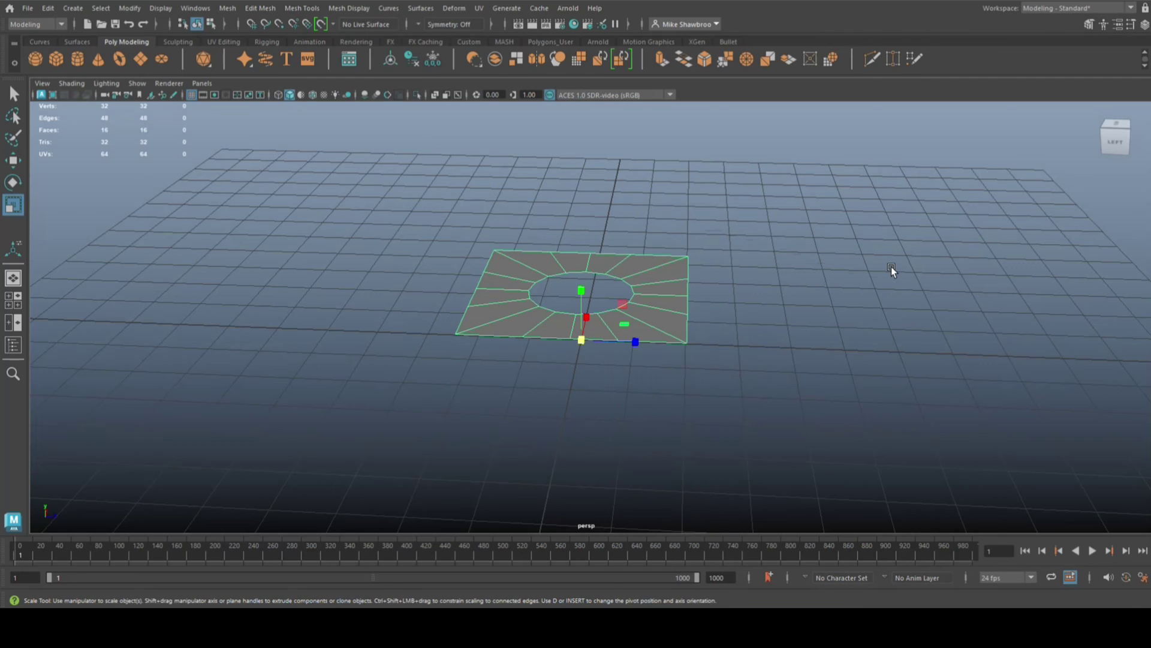
# - Extrude the holed plate's faces with thickness 5 and orbit to inspect the block
pyautogui.hotkey('ctrl', 'e')
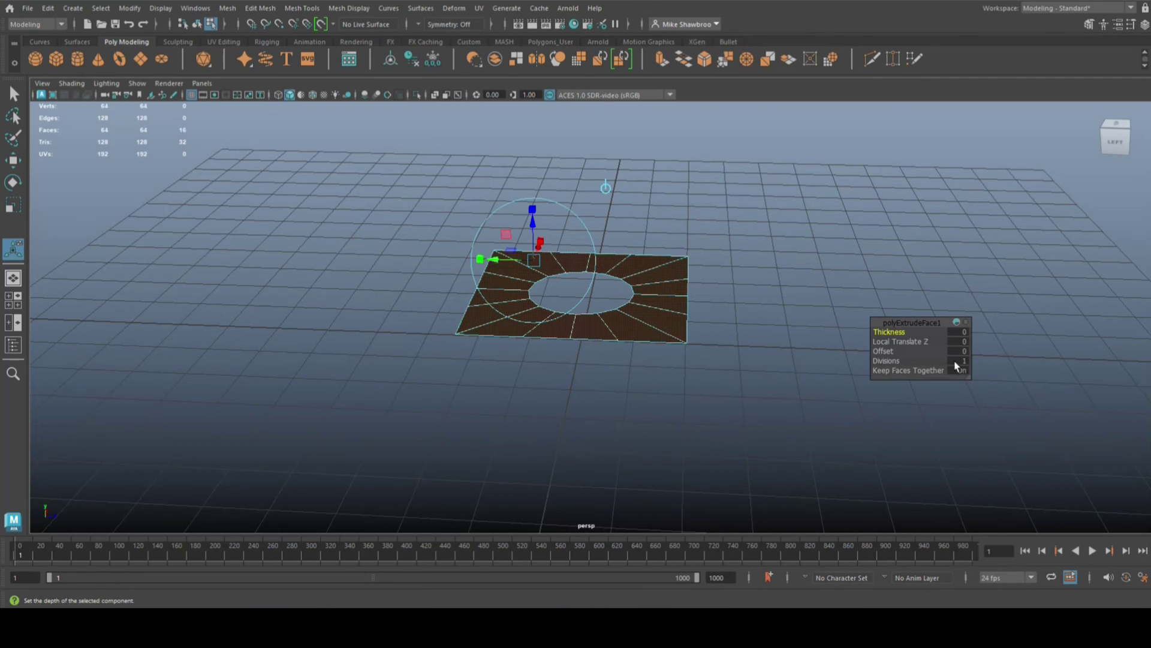
pyautogui.click(958, 331)
pyautogui.write('5')
pyautogui.press('Return')
pyautogui.keyDown('alt'); pyautogui.moveTo(973, 412); pyautogui.dragTo(786, 440, button='right'); pyautogui.keyUp('alt')
pyautogui.keyDown('alt'); pyautogui.moveTo(787, 439); pyautogui.dragTo(738, 494); pyautogui.keyUp('alt')
pyautogui.click(741, 483)
pyautogui.keyDown('alt'); pyautogui.moveTo(748, 415); pyautogui.dragTo(758, 449); pyautogui.keyUp('alt')
pyautogui.keyDown('alt'); pyautogui.moveTo(758, 450); pyautogui.dragTo(725, 419, button='middle'); pyautogui.keyUp('alt')
pyautogui.scroll(3, 725, 418)
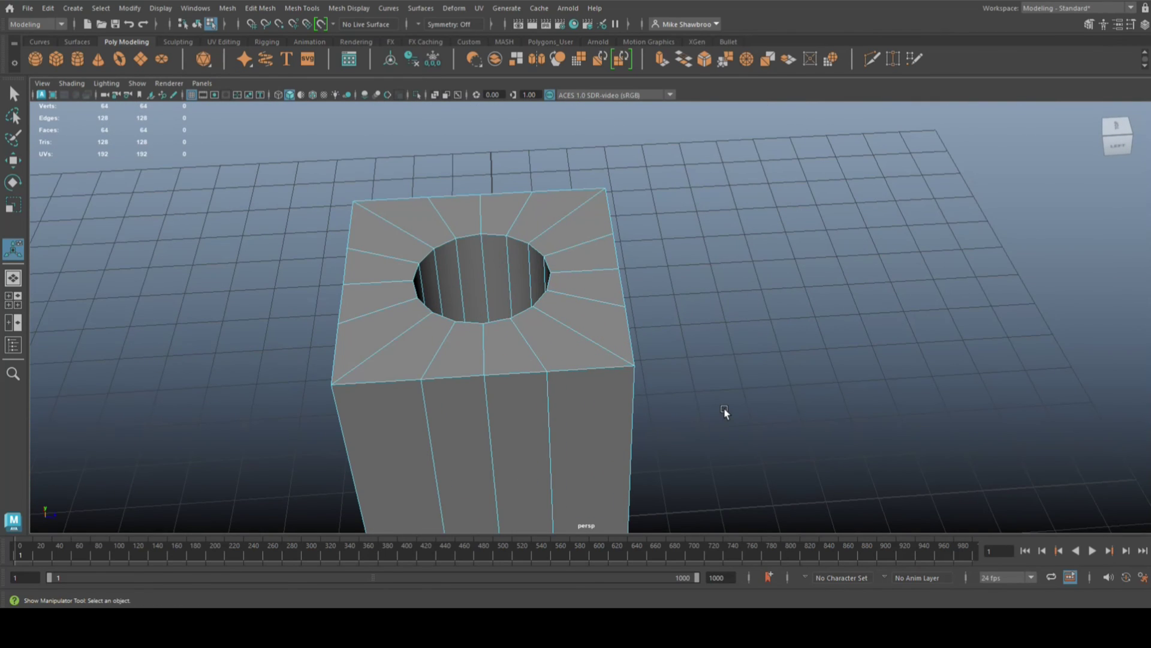
# - Select the block's top outer, base and hole-rim edge loops
pyautogui.rightClick(477, 227)
pyautogui.click(478, 200)
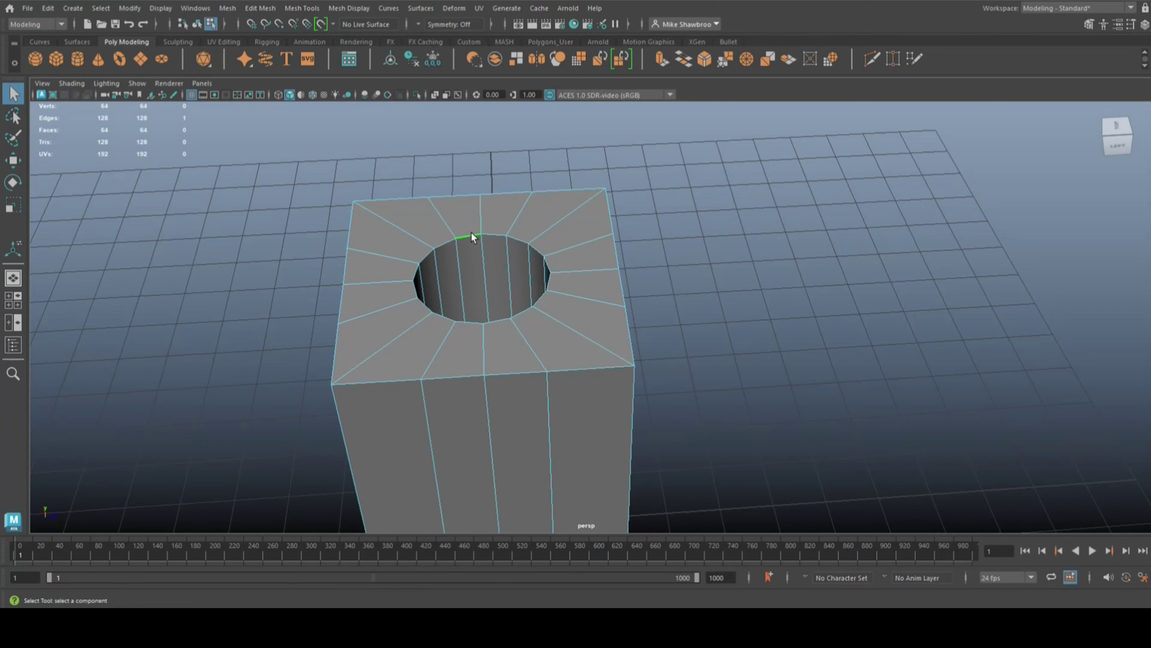
pyautogui.keyDown('shift'); pyautogui.doubleClick(504, 373); pyautogui.keyUp('shift')
pyautogui.keyDown('alt'); pyautogui.moveTo(634, 488); pyautogui.dragTo(535, 366); pyautogui.keyUp('alt')
pyautogui.keyDown('shift'); pyautogui.doubleClick(556, 447); pyautogui.keyUp('shift')
pyautogui.keyDown('shift'); pyautogui.doubleClick(502, 290); pyautogui.keyUp('shift')
pyautogui.keyDown('alt'); pyautogui.moveTo(503, 290); pyautogui.dragTo(587, 402); pyautogui.keyUp('alt')
# - Add the four vertical corner edges to the selection
pyautogui.keyDown('shift'); pyautogui.click(613, 411); pyautogui.keyUp('shift')
pyautogui.keyDown('shift'); pyautogui.click(558, 318); pyautogui.keyUp('shift')
pyautogui.keyDown('alt'); pyautogui.moveTo(537, 302); pyautogui.dragTo(445, 266); pyautogui.keyUp('alt')
pyautogui.keyDown('shift'); pyautogui.click(422, 268); pyautogui.keyUp('shift')
pyautogui.keyDown('alt'); pyautogui.moveTo(337, 301); pyautogui.dragTo(297, 329); pyautogui.keyUp('alt')
pyautogui.keyDown('shift'); pyautogui.click(287, 335); pyautogui.keyUp('shift')
# - Bevel the selected edges with a fraction of 0.001
pyautogui.hotkey('ctrl', 'b')
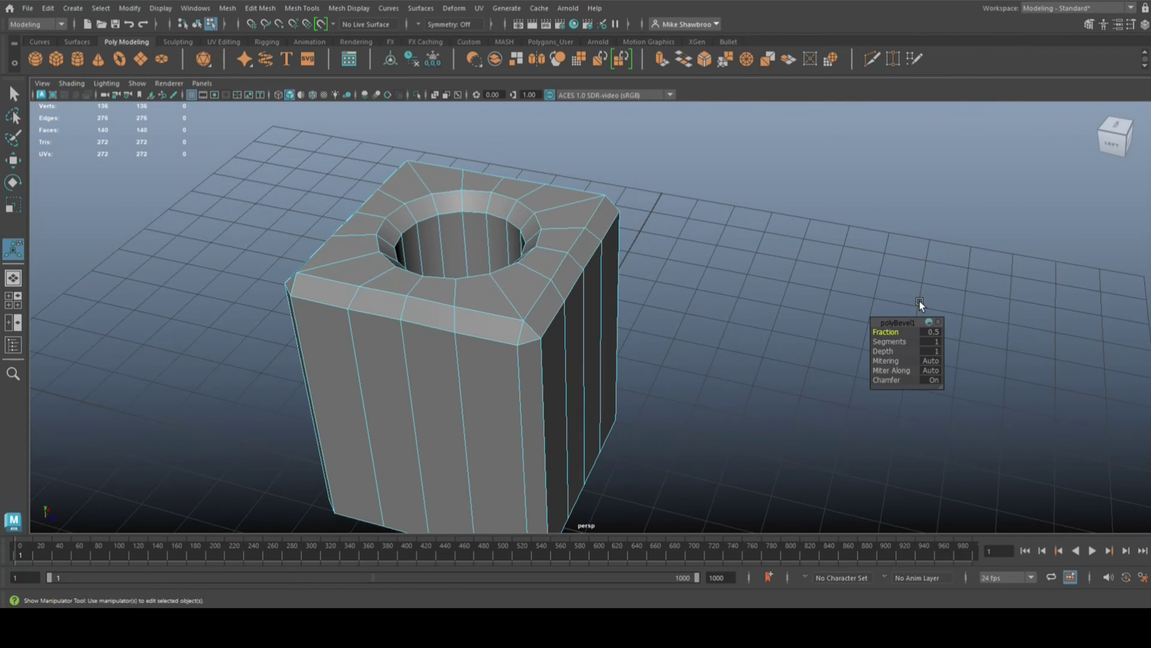
pyautogui.click(933, 333)
pyautogui.press('Return')
pyautogui.moveTo(728, 198); pyautogui.dragTo(773, 168, button='right')
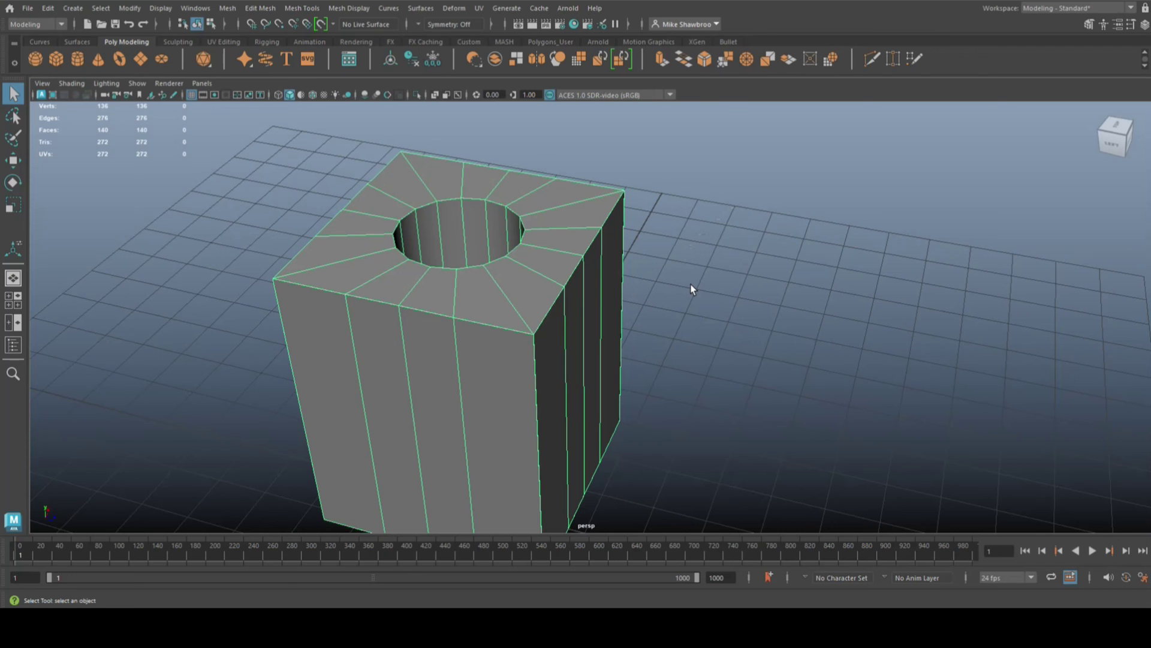
# - Preview the block smoothed, then switch back to the hard mesh
pyautogui.press('3')
pyautogui.click(738, 295)
pyautogui.keyDown('alt'); pyautogui.moveTo(745, 311); pyautogui.dragTo(699, 352); pyautogui.keyUp('alt')
pyautogui.click(570, 329)
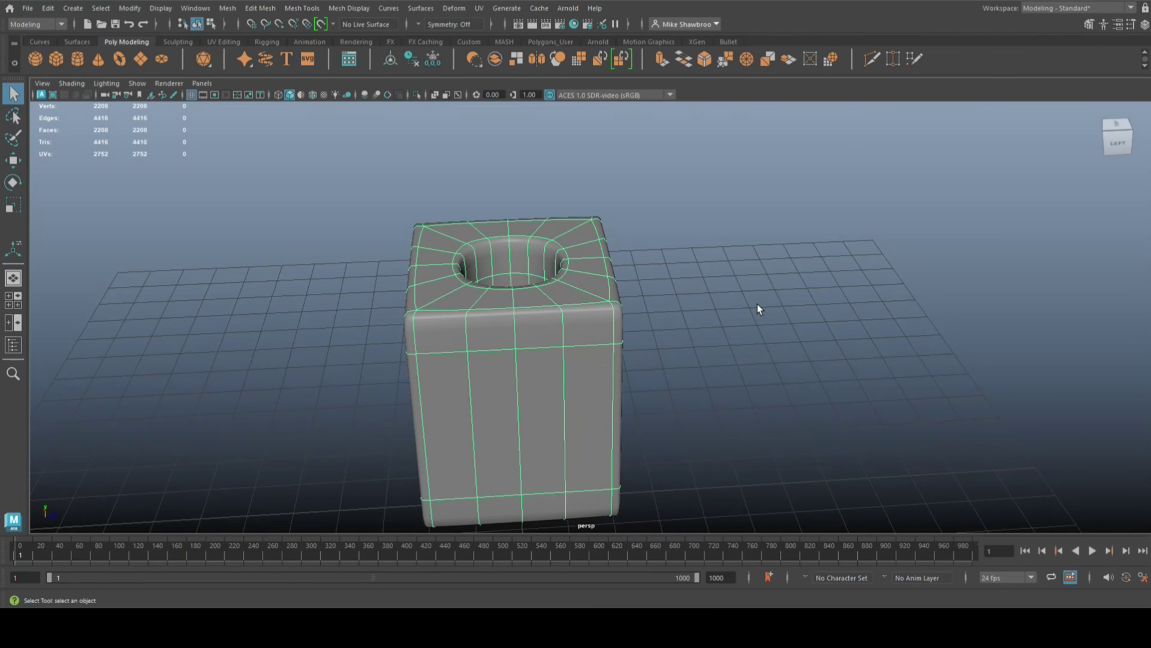
pyautogui.press('1')
# - Bring up the Insert Edge Loop tool settings over the block's top
pyautogui.scroll(2, 714, 309)
pyautogui.keyDown('alt'); pyautogui.moveTo(704, 260); pyautogui.dragTo(846, 321); pyautogui.keyUp('alt')
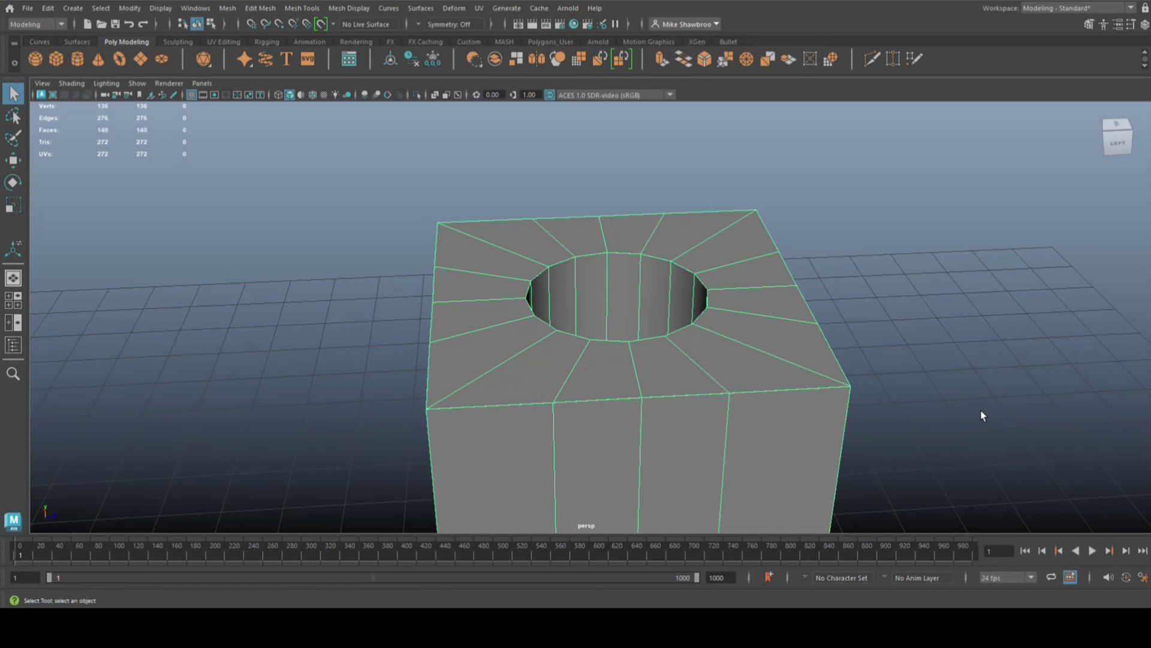
pyautogui.hotkey('ctrl', 'shift', 'e')
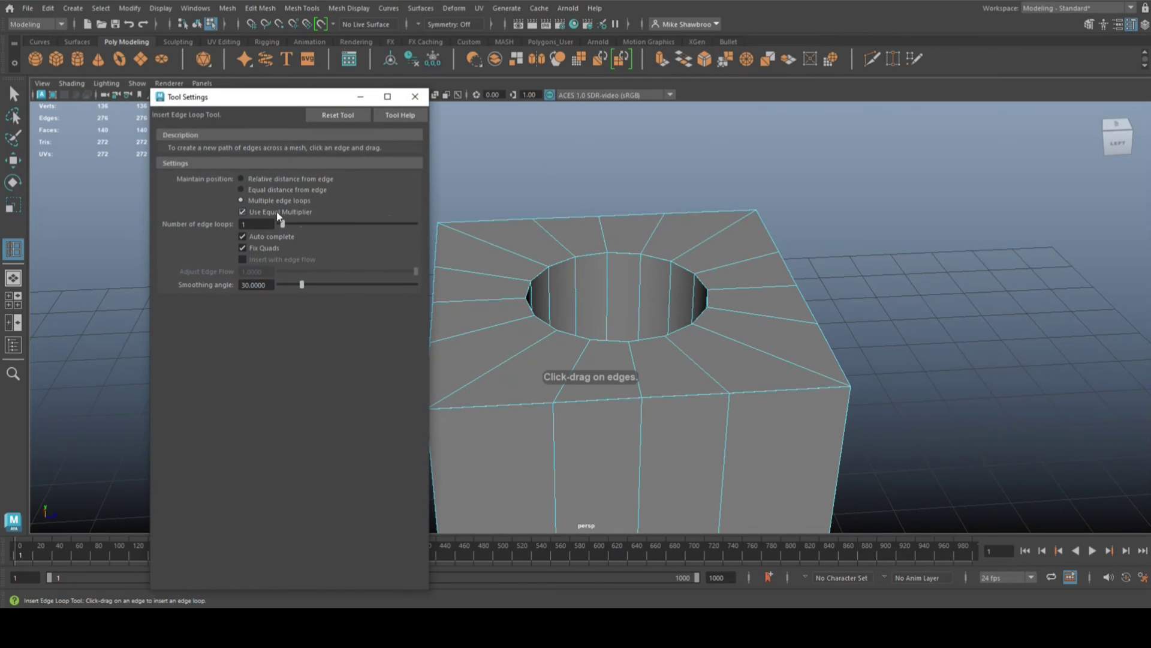
# - Insert supporting edge loops just below the block's top rim and near its base
pyautogui.click(360, 96)
pyautogui.moveTo(607, 270); pyautogui.dragTo(606, 253)
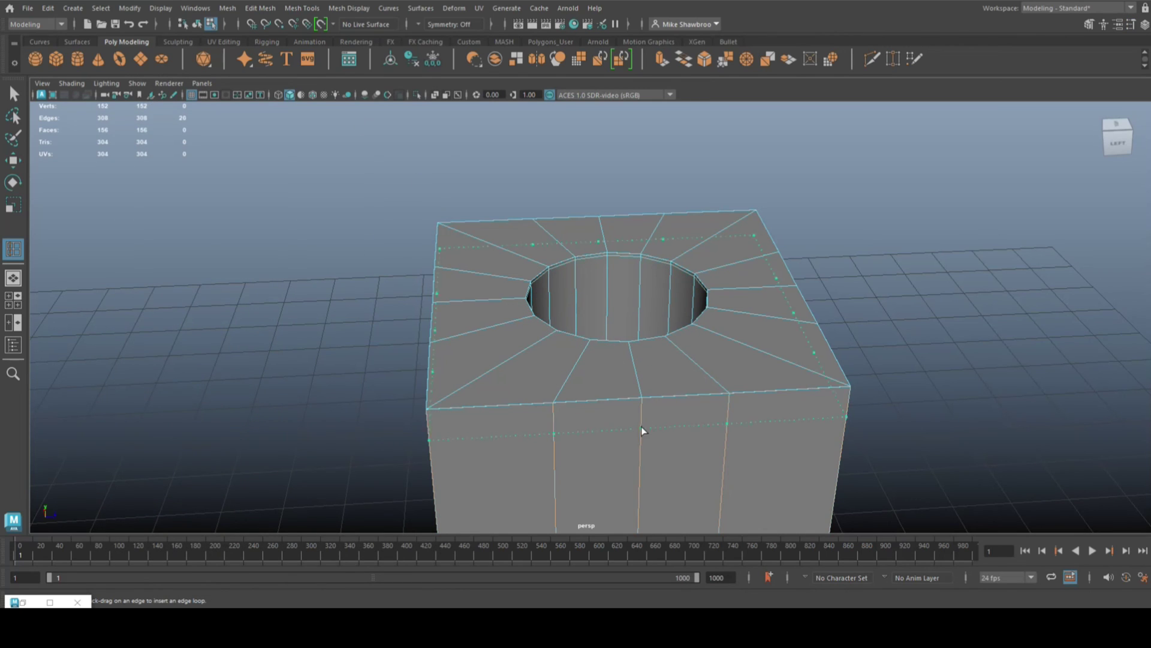
pyautogui.click(643, 401)
pyautogui.scroll(-3, 690, 420)
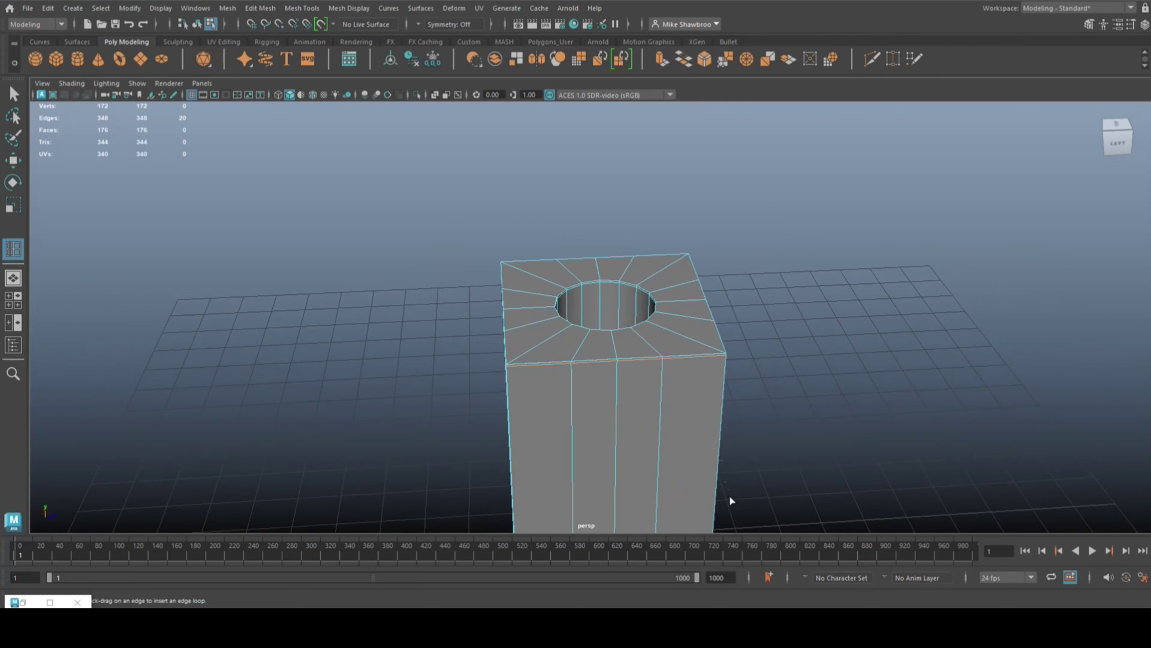
pyautogui.keyDown('alt'); pyautogui.moveTo(730, 504); pyautogui.dragTo(702, 221, button='middle'); pyautogui.keyUp('alt')
pyautogui.click(589, 271)
# - Add a supporting edge loop around the hole, then return to Object Mode
pyautogui.keyDown('alt'); pyautogui.moveTo(589, 271); pyautogui.dragTo(707, 419); pyautogui.keyUp('alt')
pyautogui.press('q')
pyautogui.moveTo(612, 186); pyautogui.dragTo(746, 160, button='right')
pyautogui.keyDown('alt'); pyautogui.moveTo(736, 238); pyautogui.dragTo(738, 512, button='middle'); pyautogui.keyUp('alt')
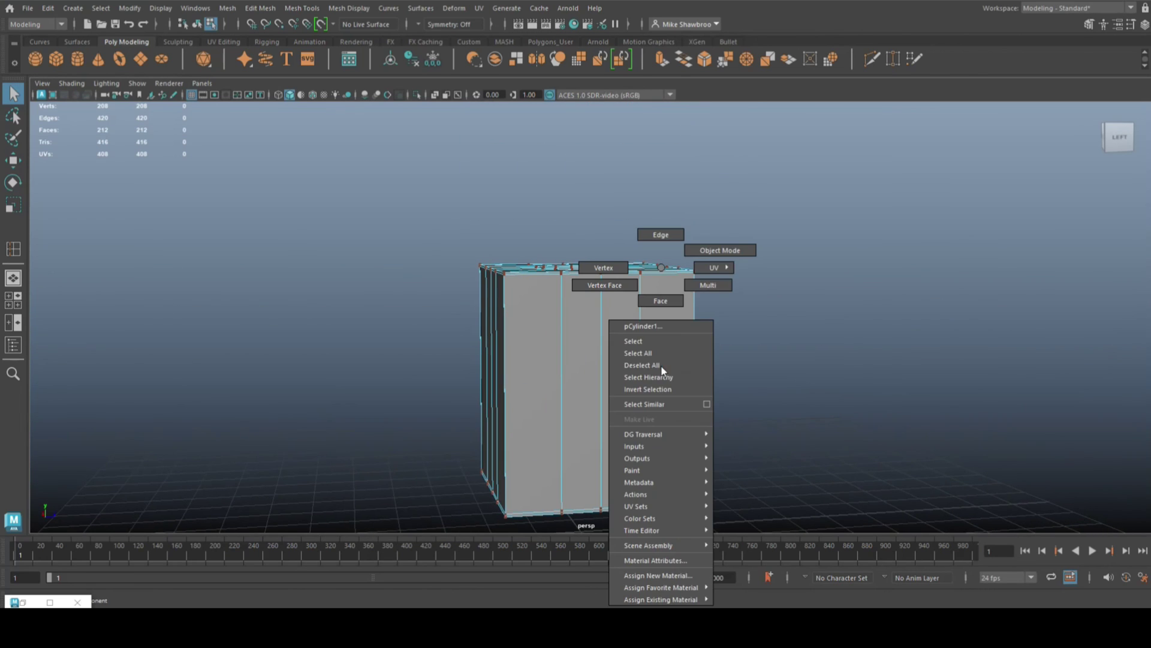